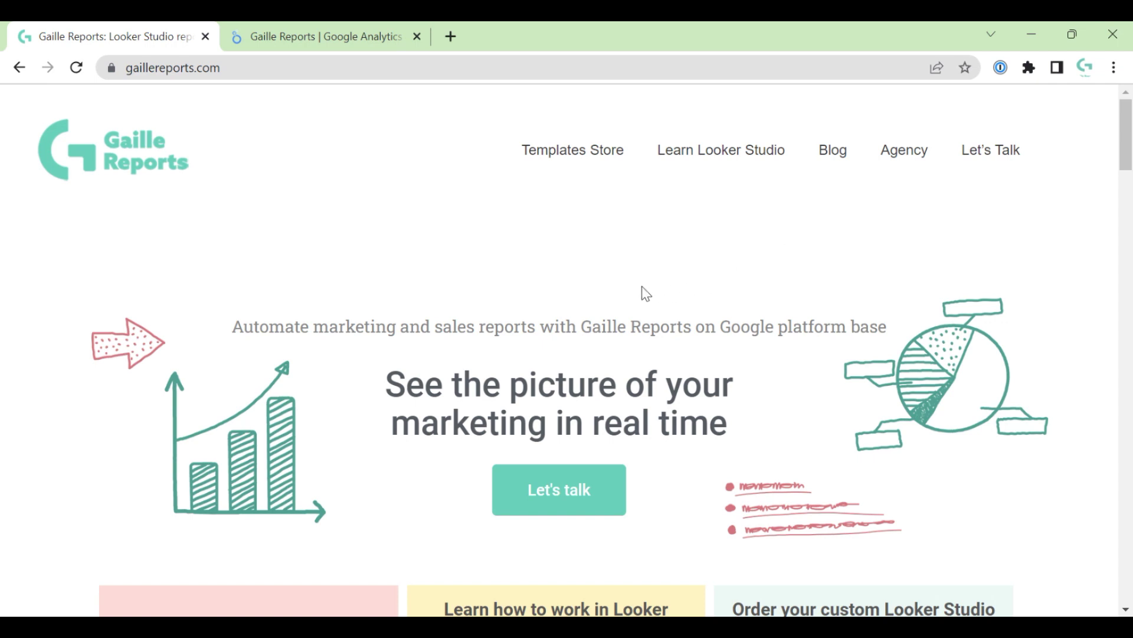
Step: Browse the Templates Store and open the 'Google Analytics 4 Organic traffic, SEO' template page (40 €)
{"action": "left_click", "coordinate": [582, 155]}
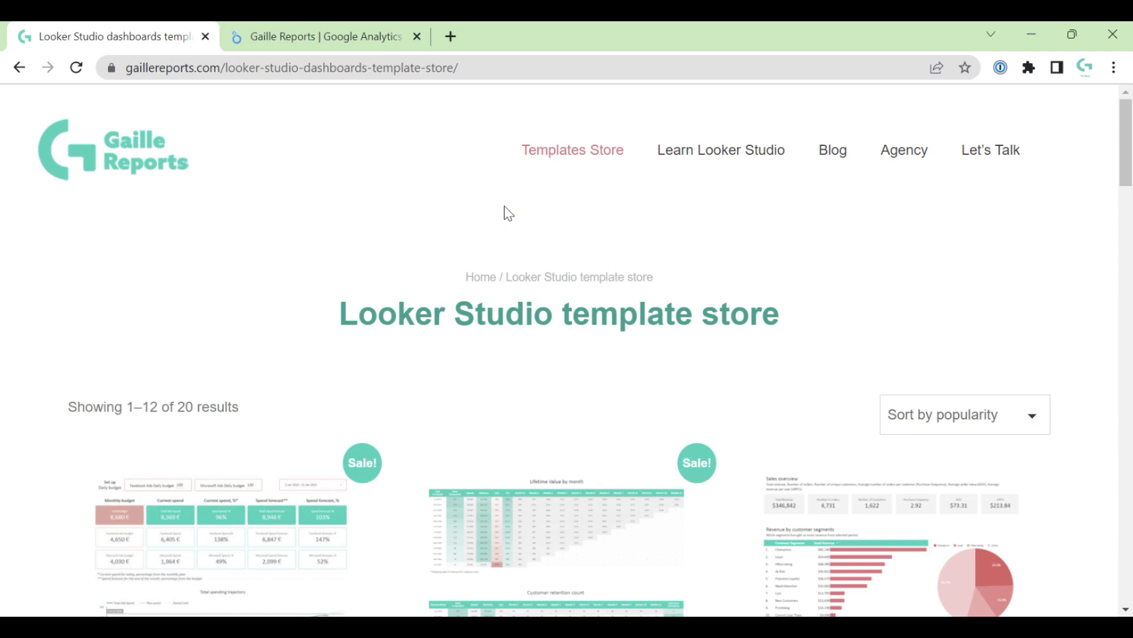
{"action": "scroll", "coordinate": [979, 303], "scroll_direction": "down", "scroll_amount": 15}
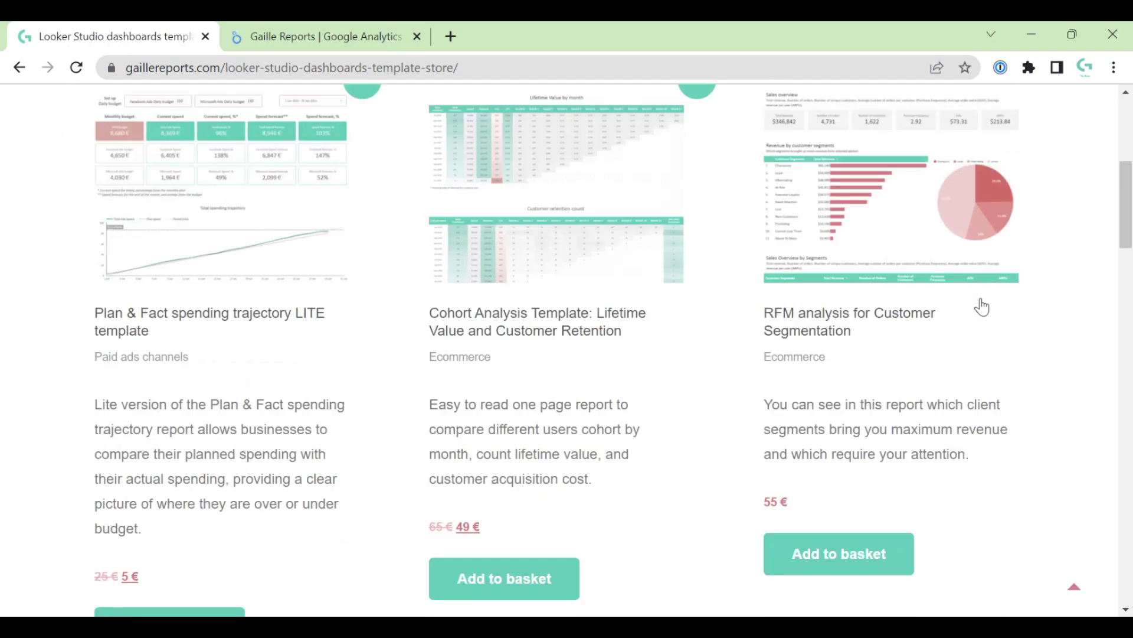
{"action": "scroll", "coordinate": [974, 312], "scroll_direction": "down", "scroll_amount": 15}
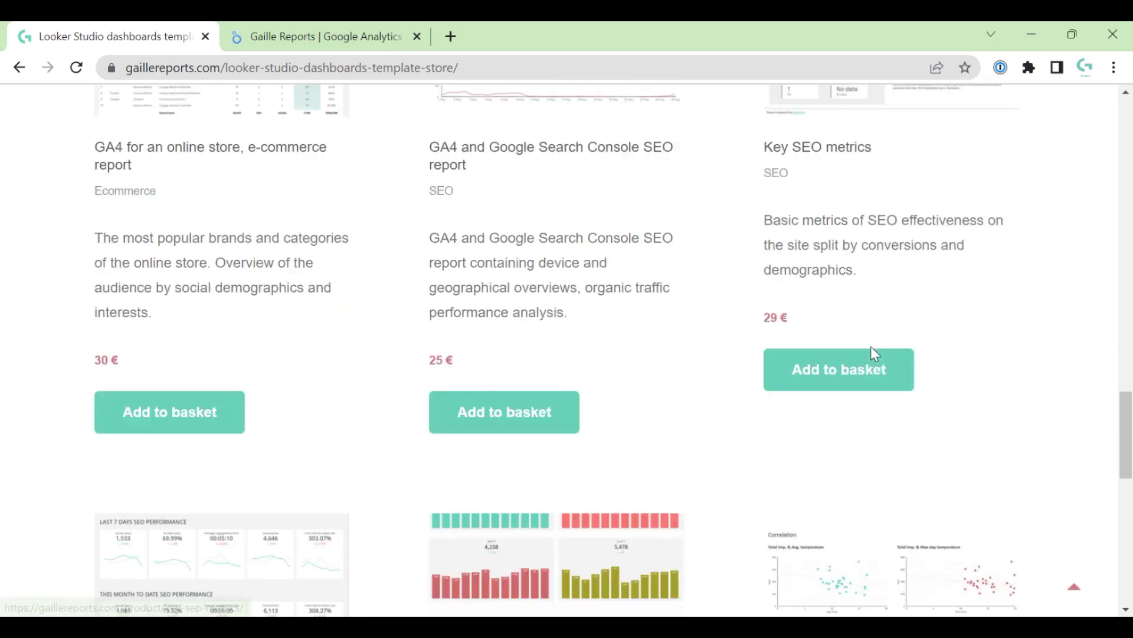
{"action": "scroll", "coordinate": [114, 367], "scroll_direction": "down", "scroll_amount": 2}
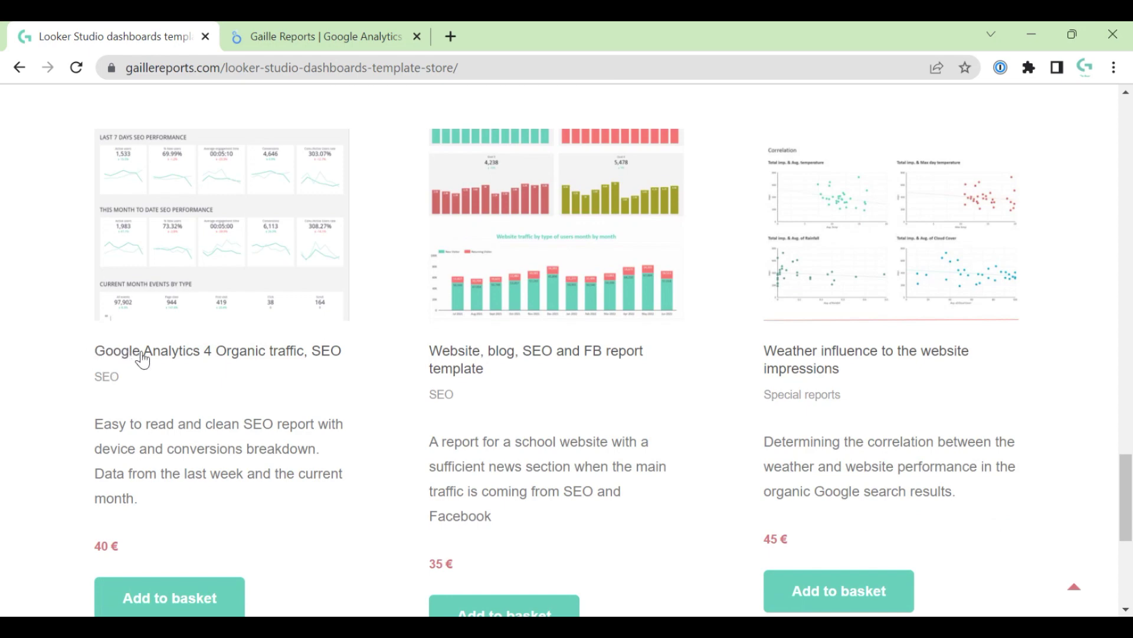
{"action": "left_click", "coordinate": [259, 291]}
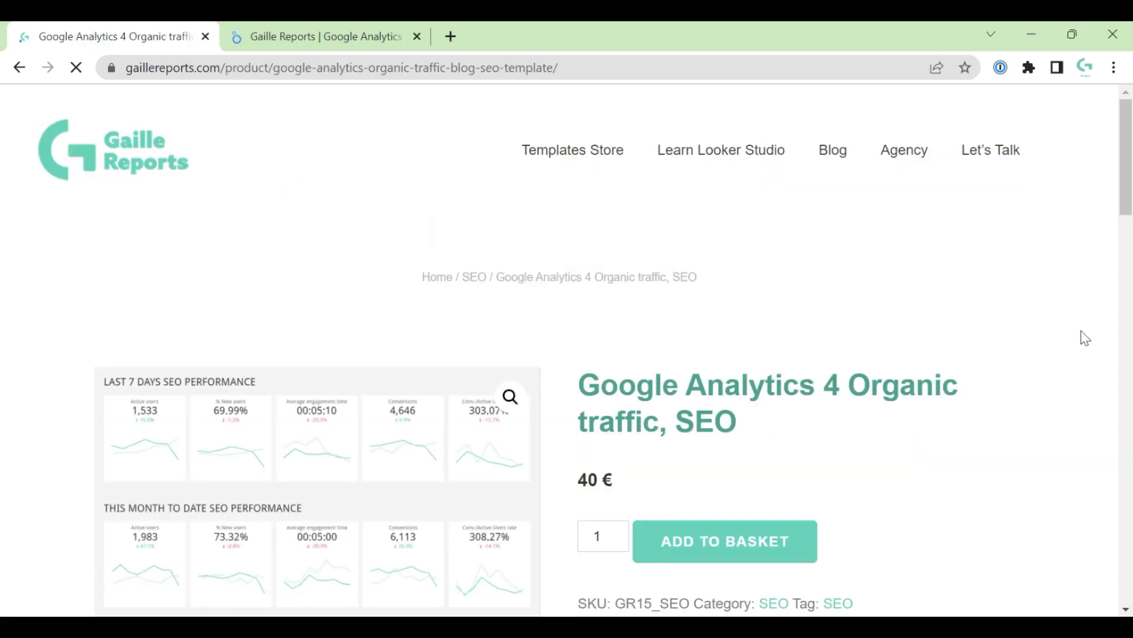
{"action": "scroll", "coordinate": [1068, 348], "scroll_direction": "down", "scroll_amount": 6}
{"action": "scroll", "coordinate": [1068, 349], "scroll_direction": "up", "scroll_amount": 5}
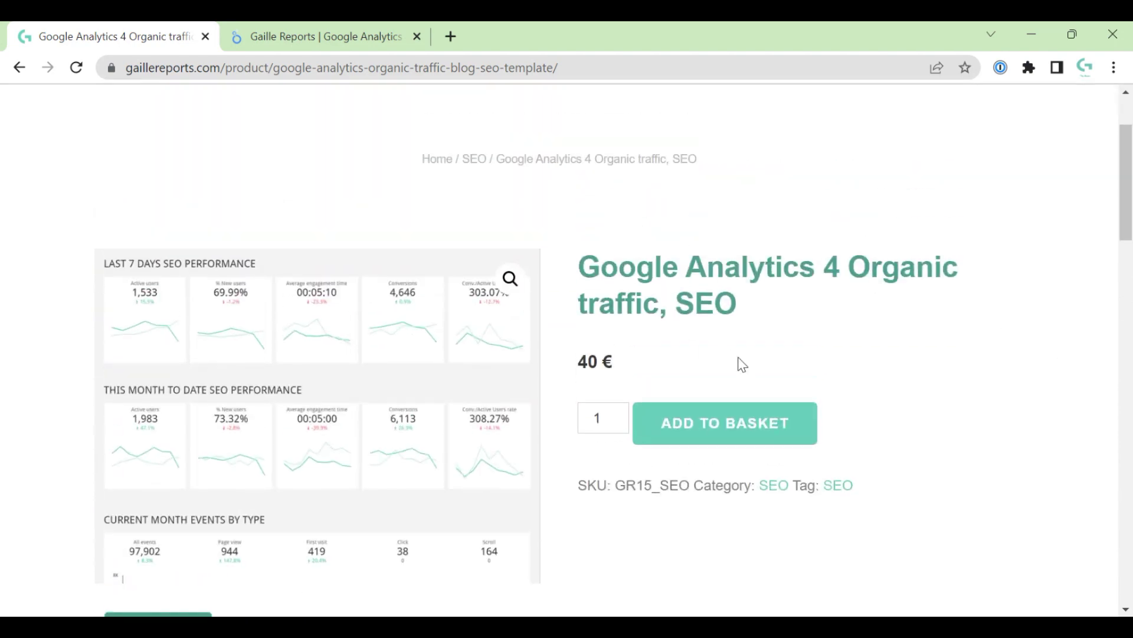
{"action": "left_click", "coordinate": [364, 36]}
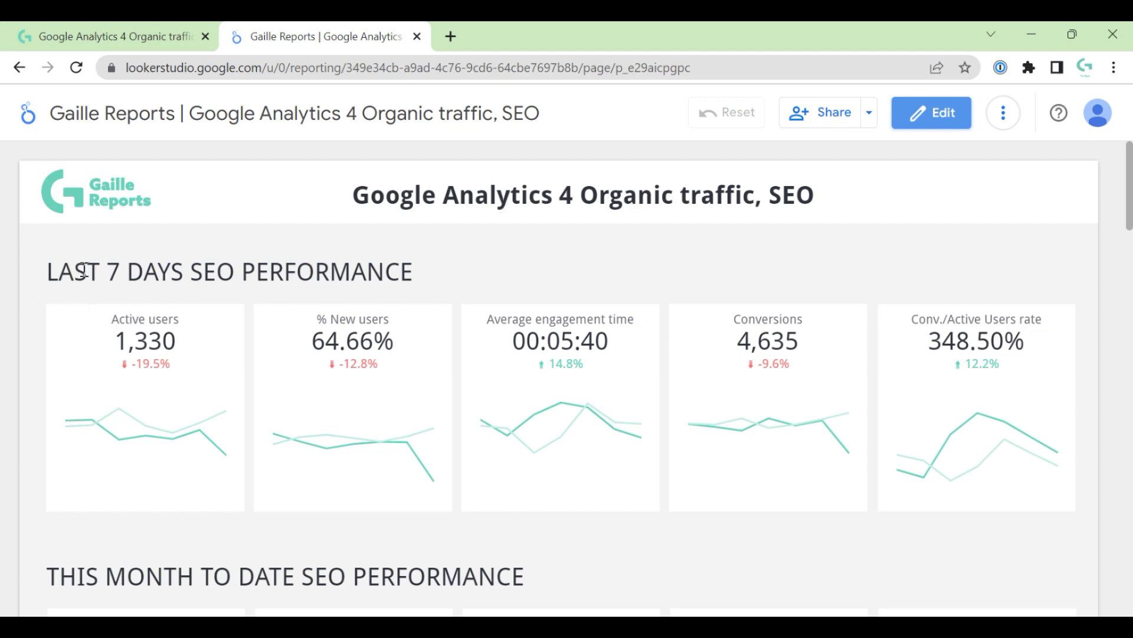
{"action": "left_click_drag", "start_coordinate": [25, 268], "coordinate": [475, 274]}
{"action": "left_click", "coordinate": [376, 287]}
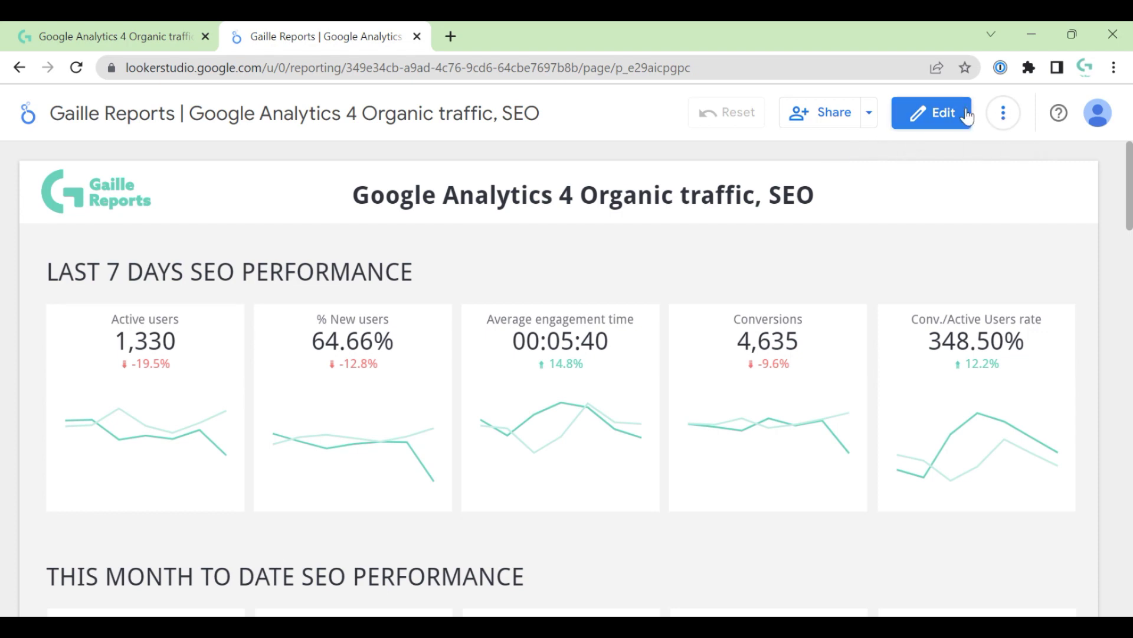
Step: Enter edit mode and review the report's only data source, GA4 - Flood-It!, in Manage added data sources
{"action": "left_click", "coordinate": [949, 123]}
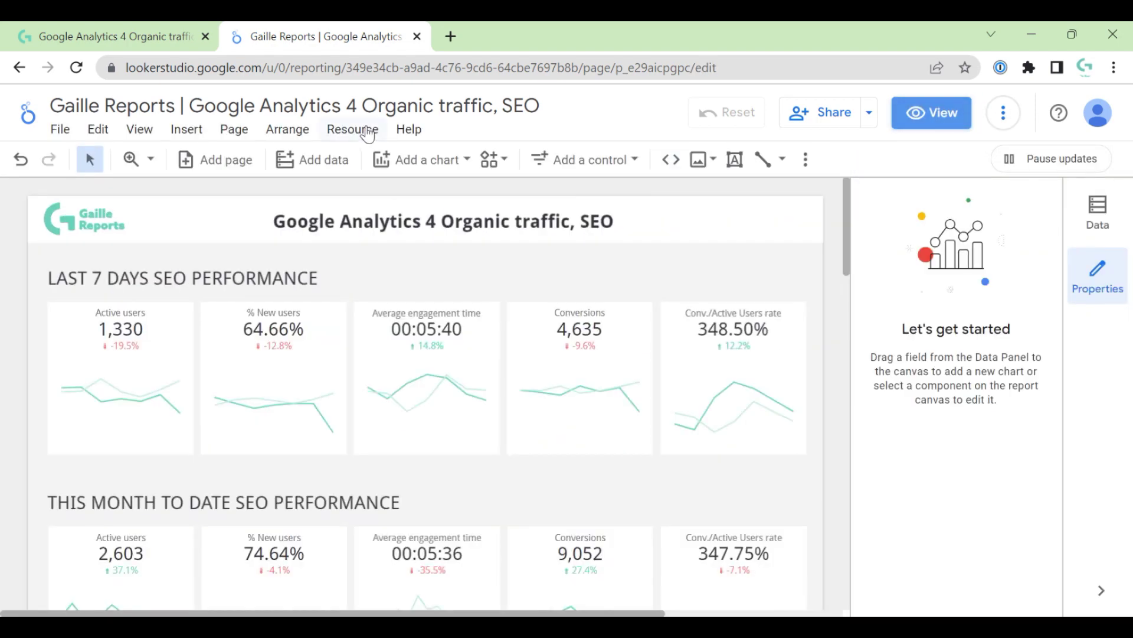
{"action": "left_click", "coordinate": [356, 133]}
{"action": "left_click", "coordinate": [379, 159]}
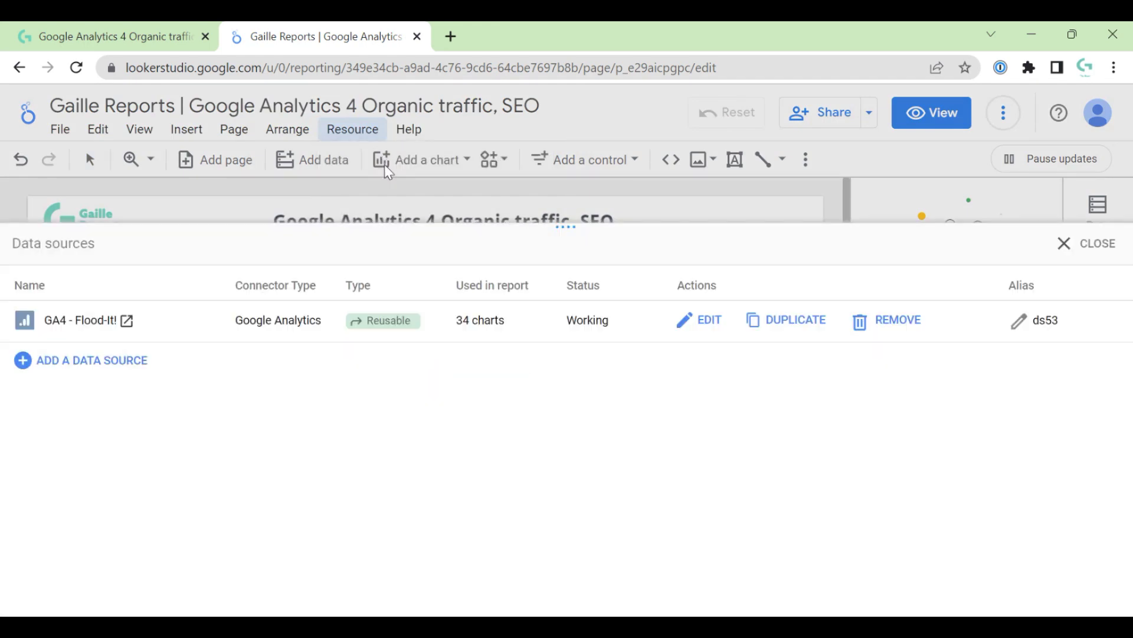
{"action": "left_click_drag", "start_coordinate": [46, 240], "coordinate": [121, 236]}
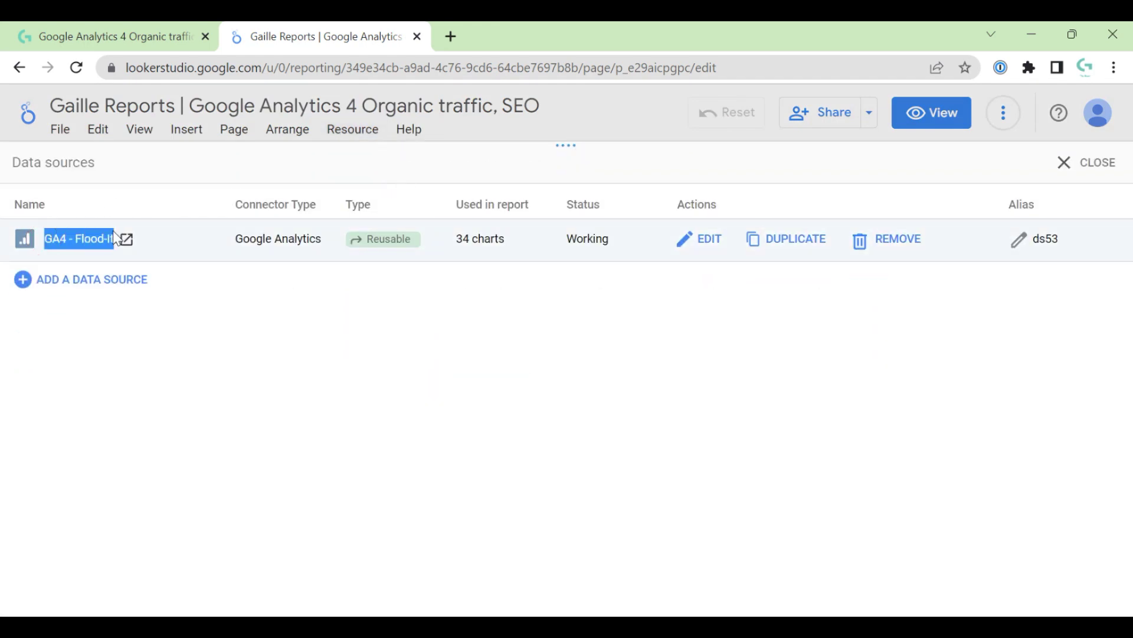
{"action": "left_click", "coordinate": [265, 307]}
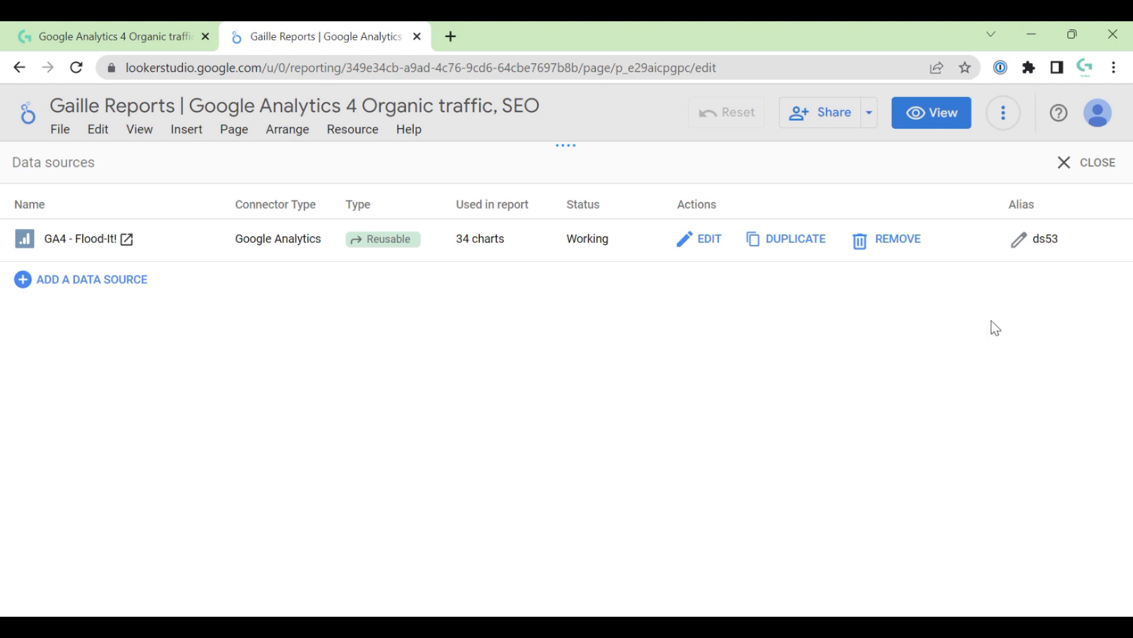
{"action": "left_click", "coordinate": [1089, 165]}
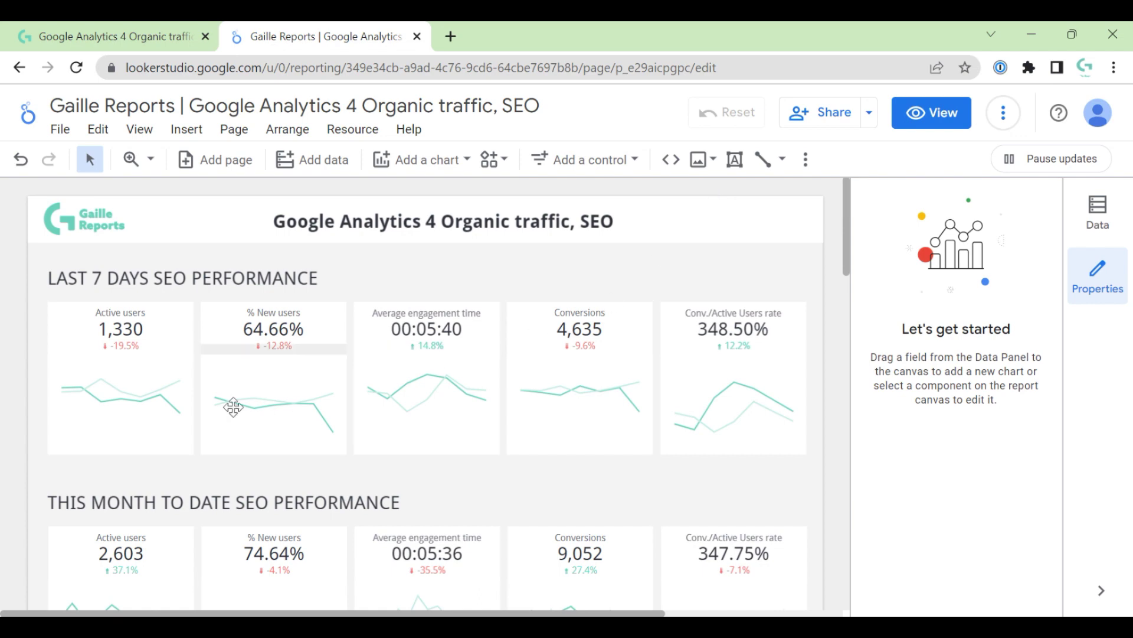
Step: Edit the Active users scorecard's filter to 'session default channel group contains Organic' and save it
{"action": "left_click", "coordinate": [164, 326]}
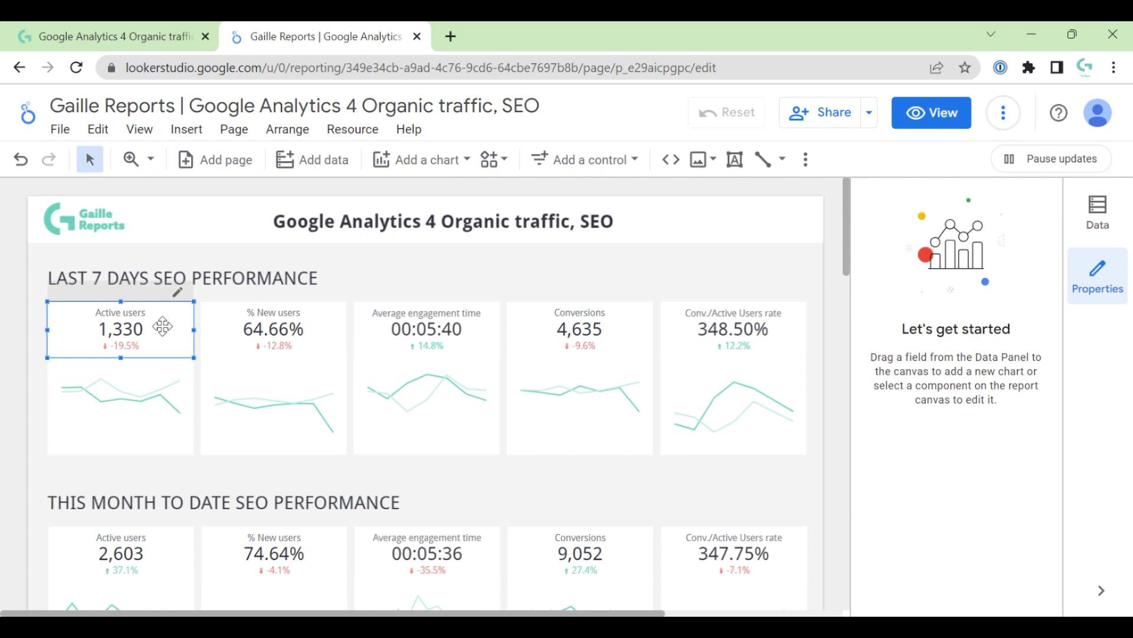
{"action": "scroll", "coordinate": [932, 448], "scroll_direction": "down", "scroll_amount": 5}
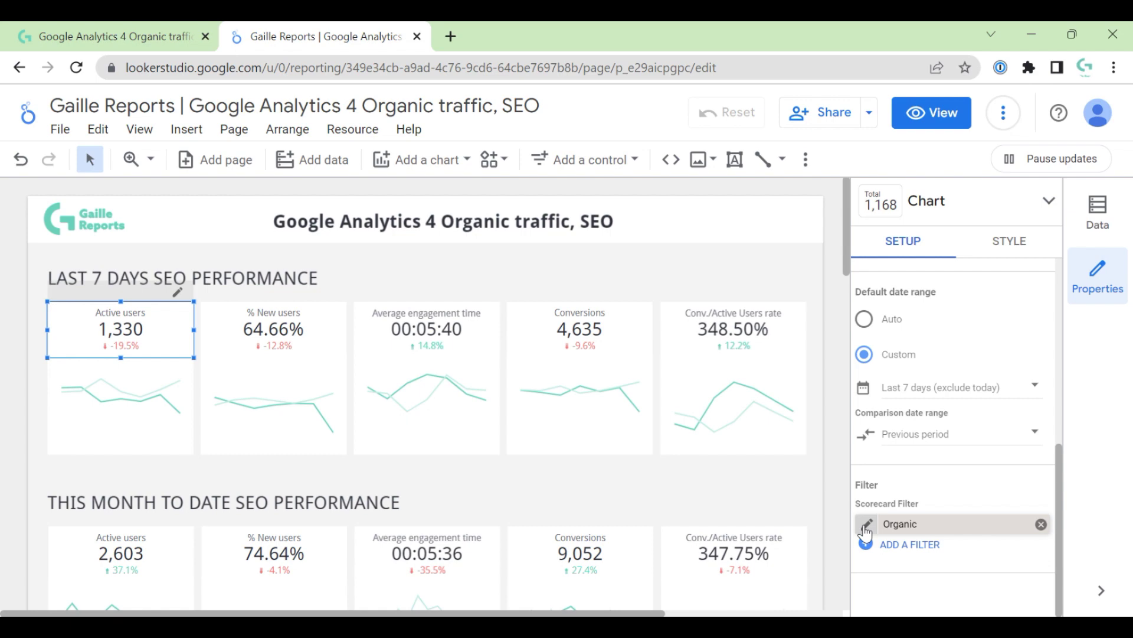
{"action": "left_click", "coordinate": [865, 527]}
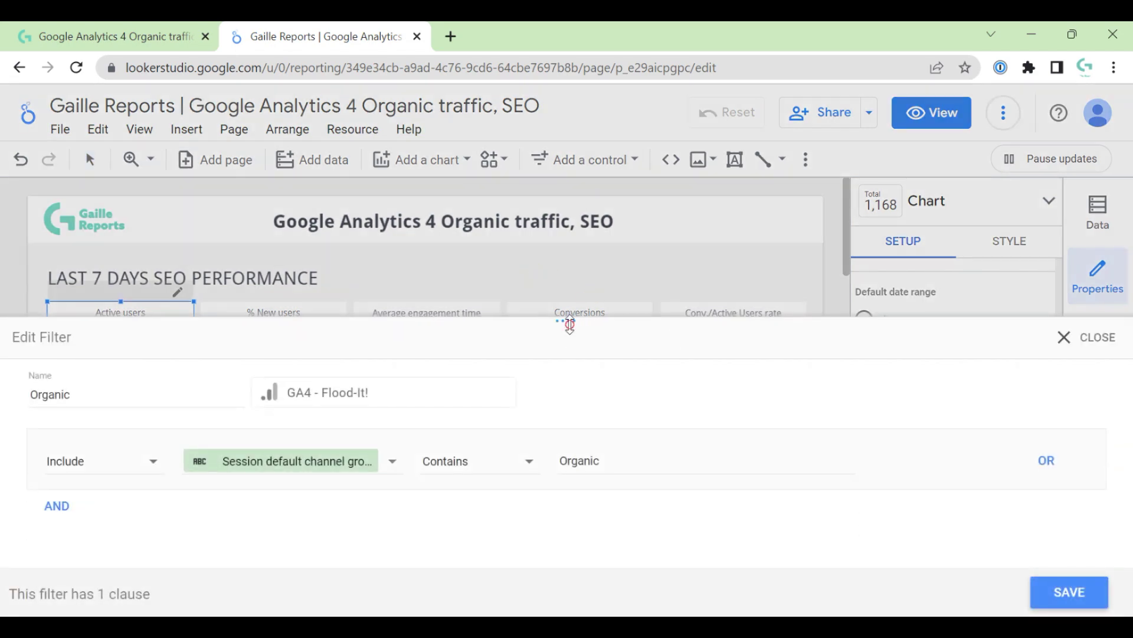
{"action": "left_click_drag", "start_coordinate": [570, 325], "coordinate": [564, 193]}
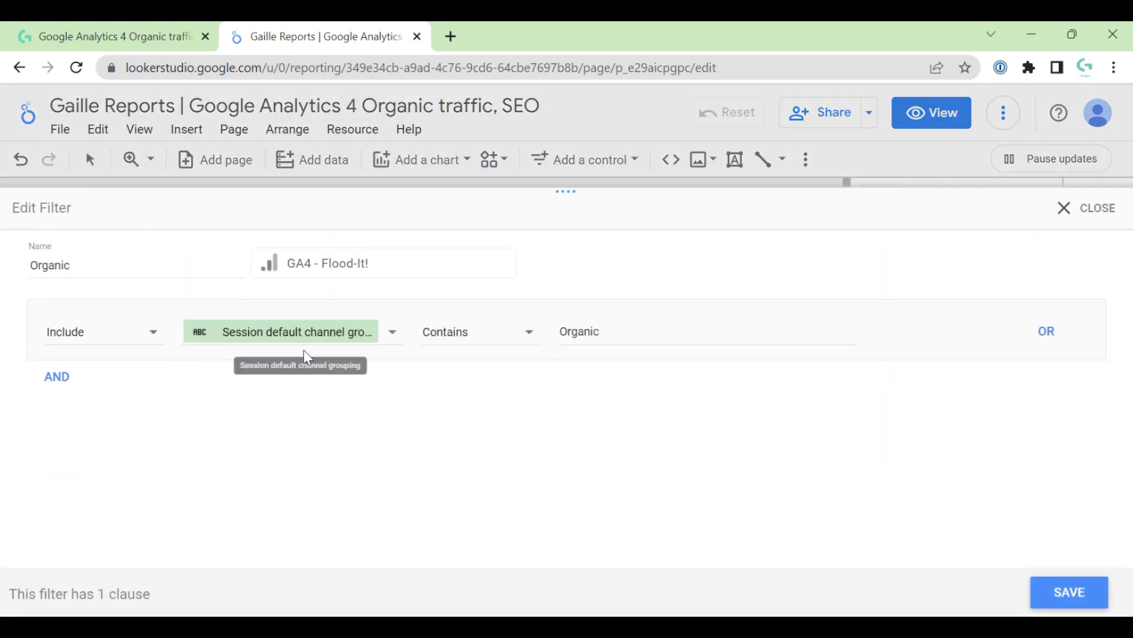
{"action": "left_click", "coordinate": [645, 337]}
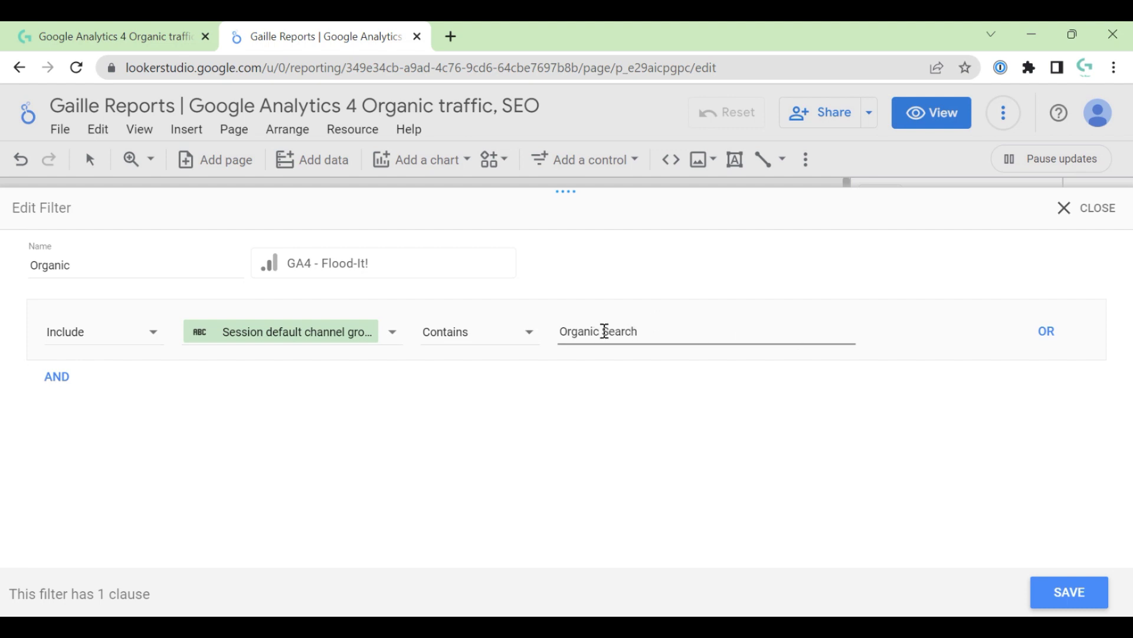
{"action": "left_click_drag", "start_coordinate": [603, 335], "coordinate": [792, 379]}
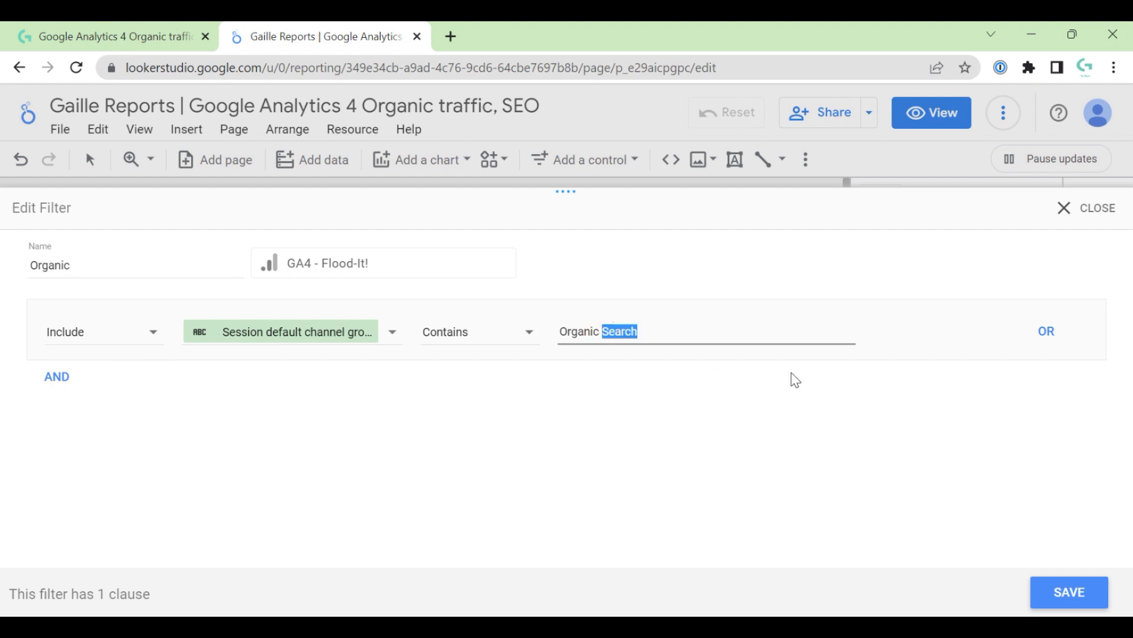
{"action": "key", "text": "BackSpace"}
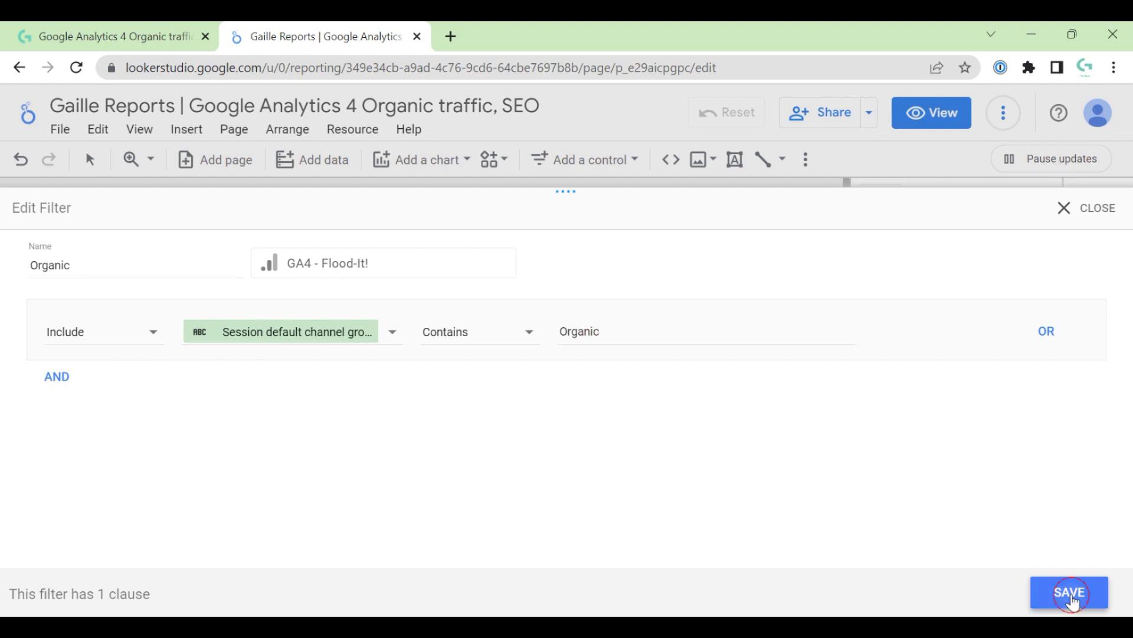
{"action": "left_click", "coordinate": [1069, 592]}
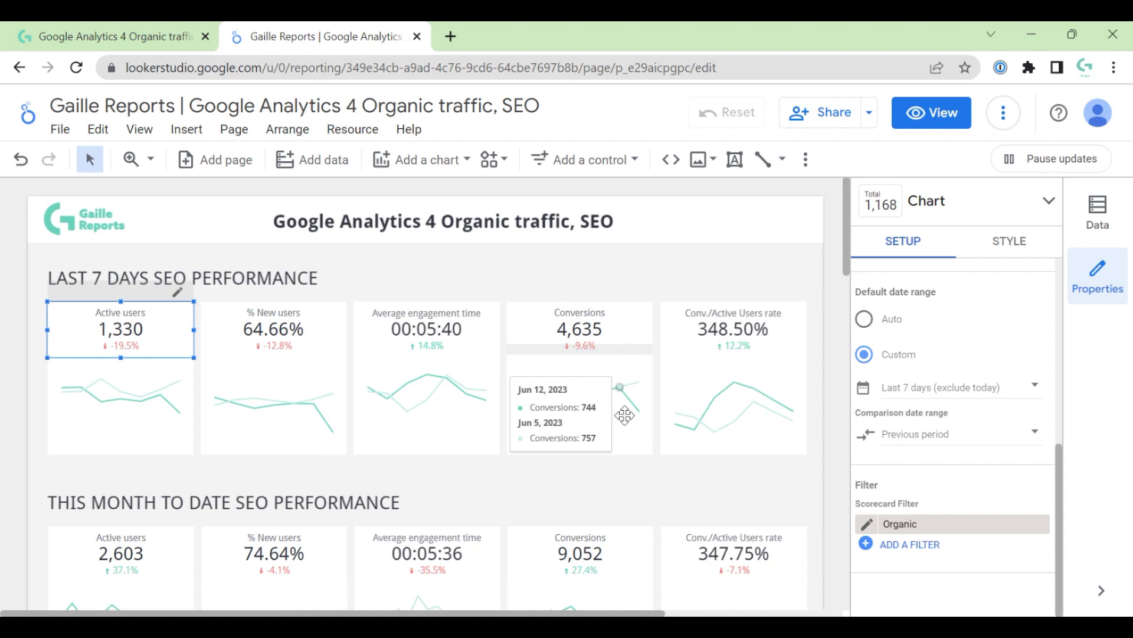
{"action": "left_click", "coordinate": [620, 407]}
{"action": "scroll", "coordinate": [964, 513], "scroll_direction": "down", "scroll_amount": 8}
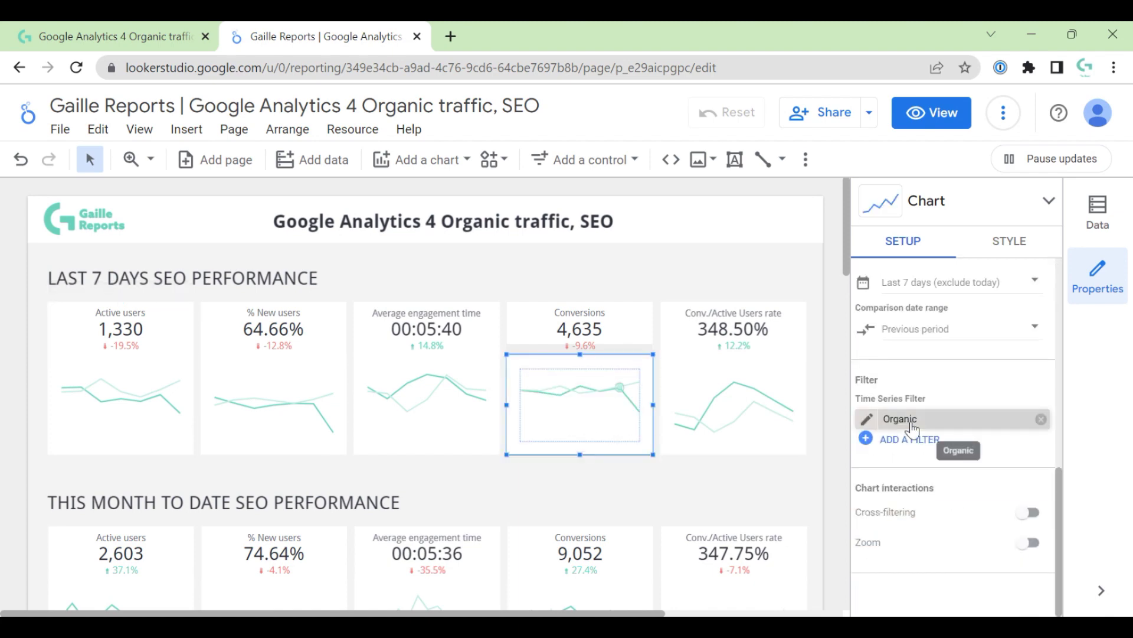
{"action": "left_click", "coordinate": [813, 371]}
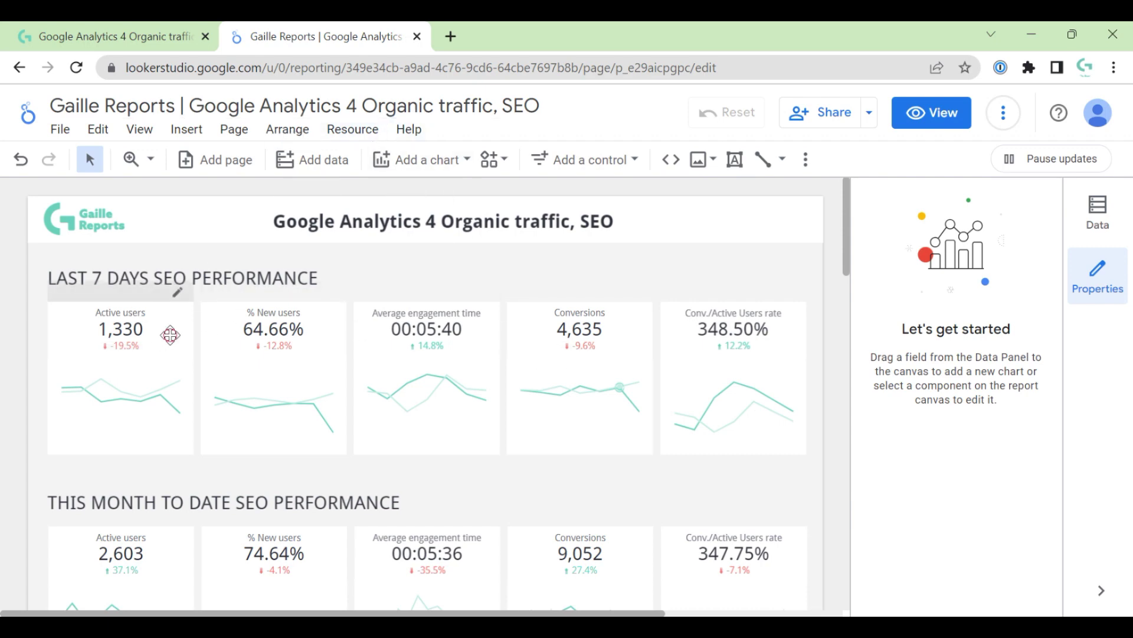
{"action": "left_click", "coordinate": [170, 334]}
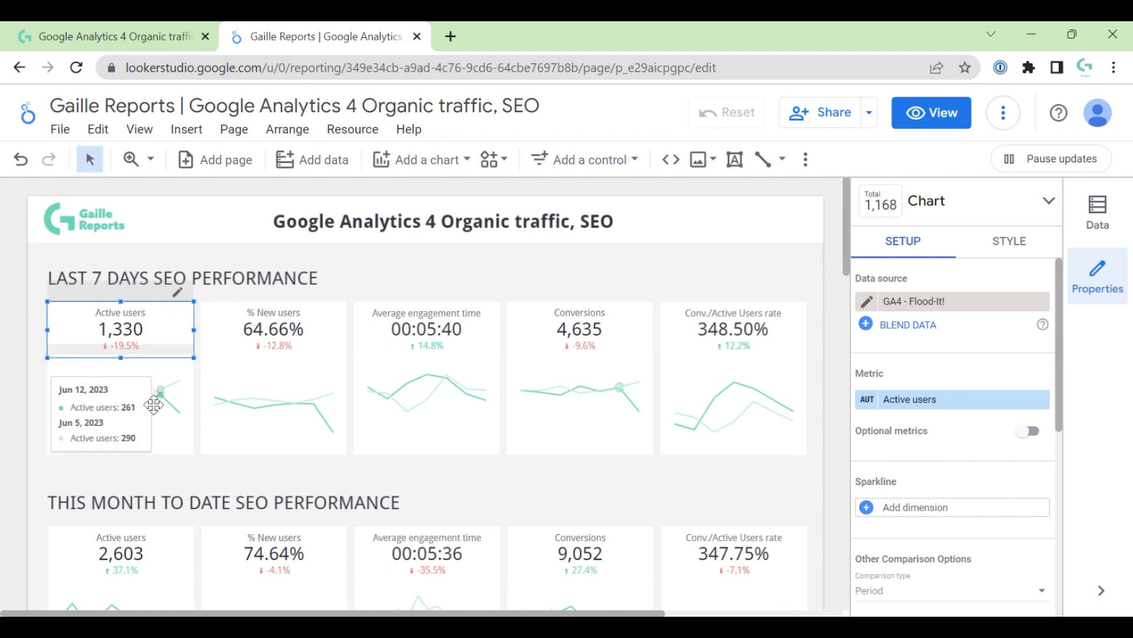
{"action": "left_click", "coordinate": [169, 384]}
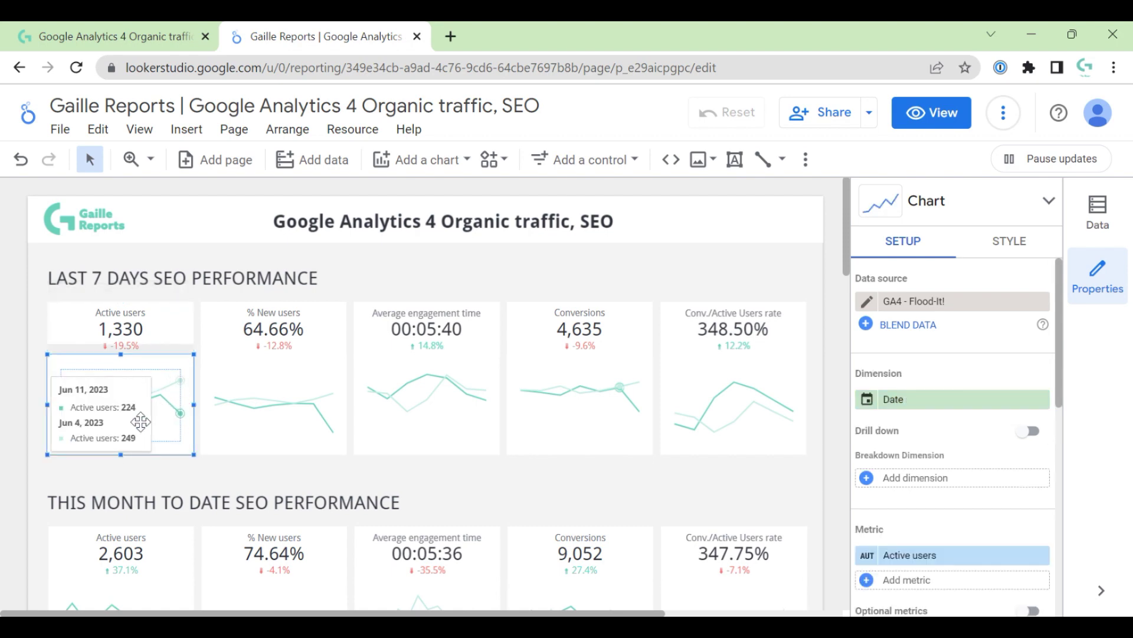
{"action": "left_click", "coordinate": [169, 311]}
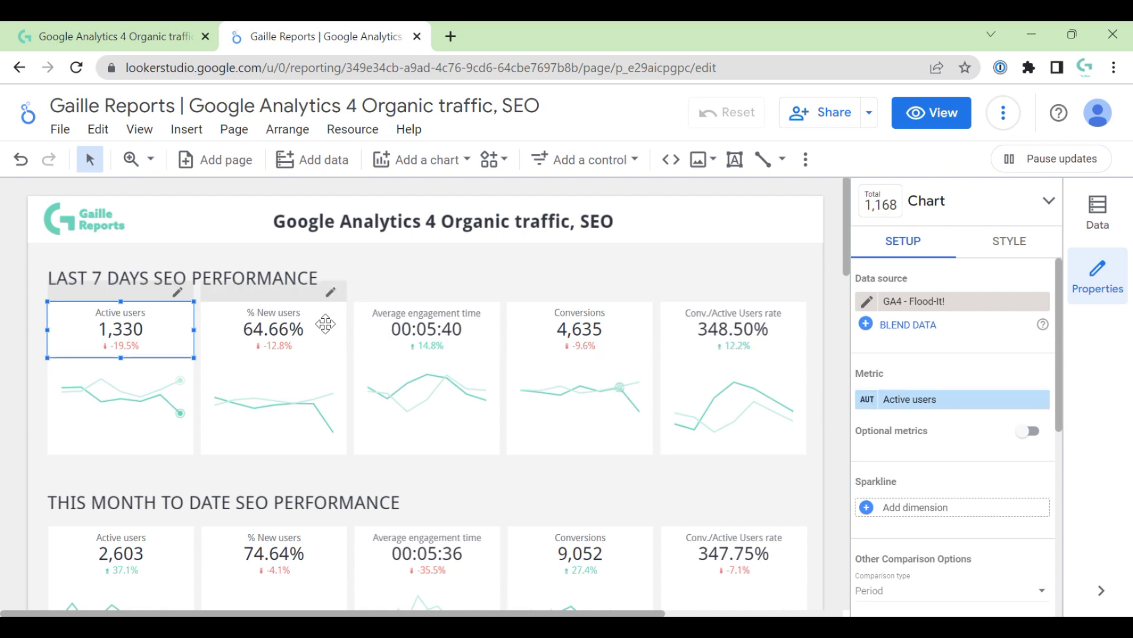
{"action": "left_click", "coordinate": [326, 325]}
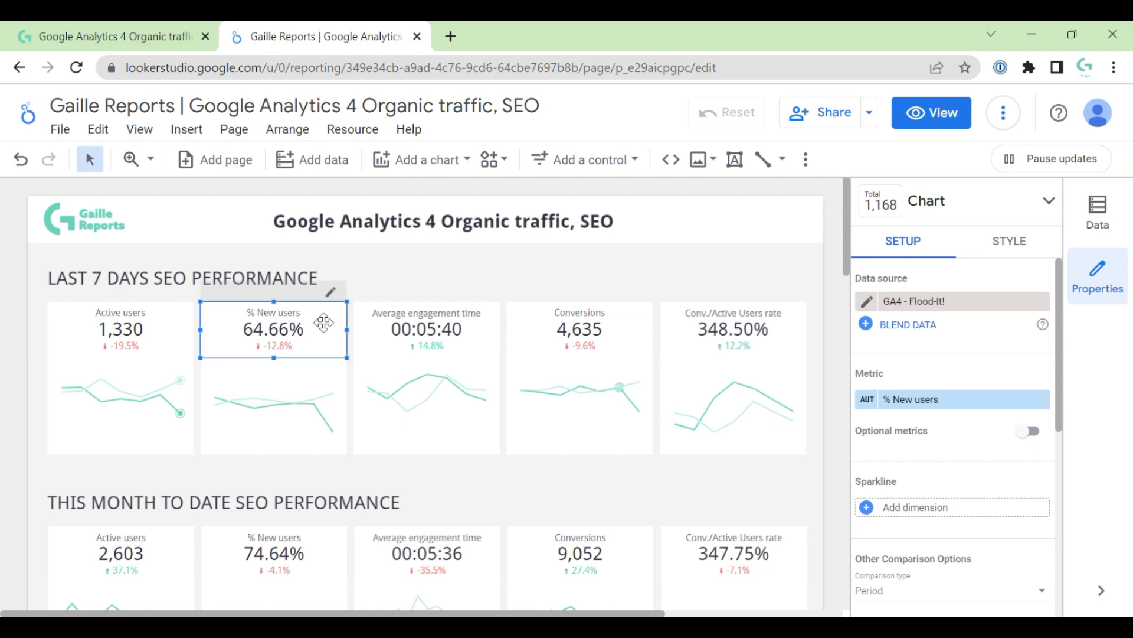
{"action": "left_click", "coordinate": [867, 400]}
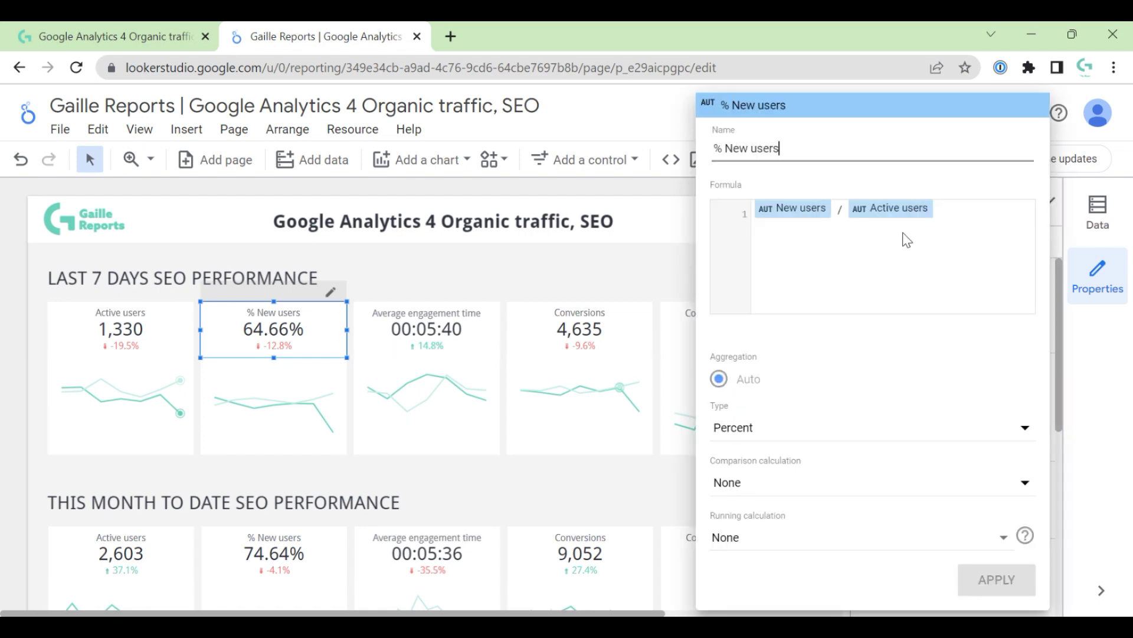
{"action": "left_click", "coordinate": [463, 351]}
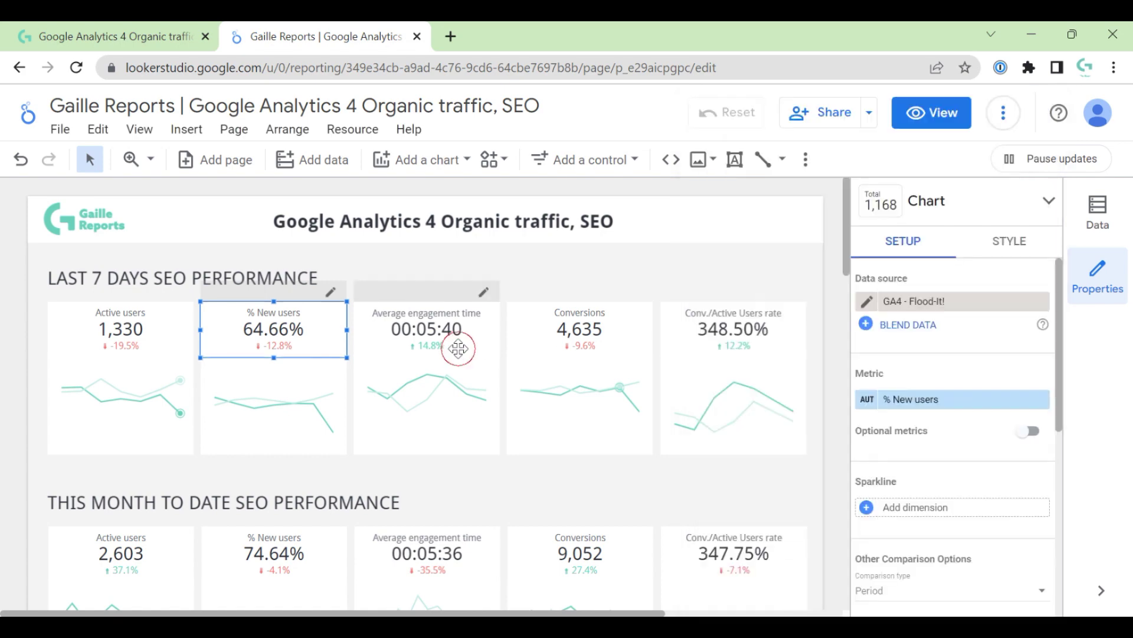
{"action": "left_click", "coordinate": [466, 328]}
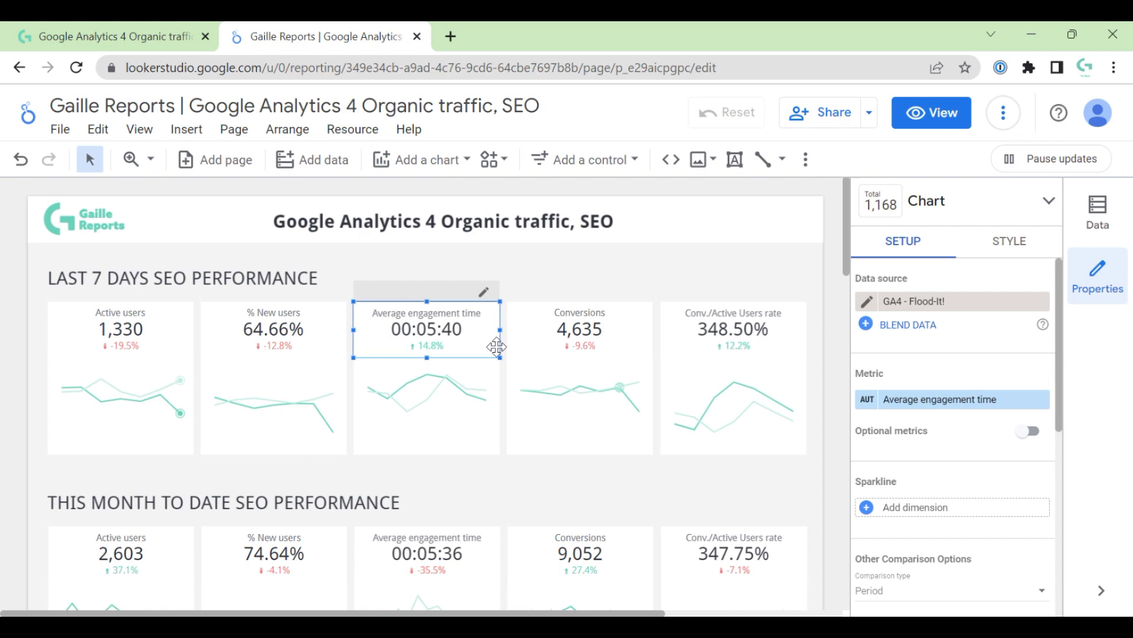
{"action": "left_click", "coordinate": [867, 400]}
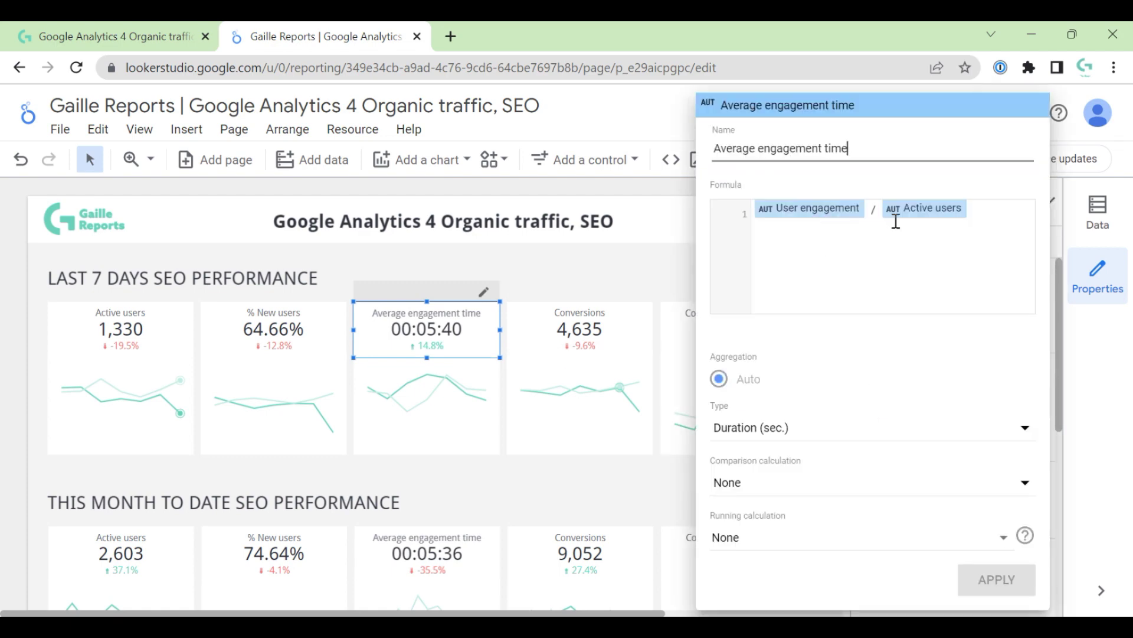
{"action": "left_click", "coordinate": [428, 391]}
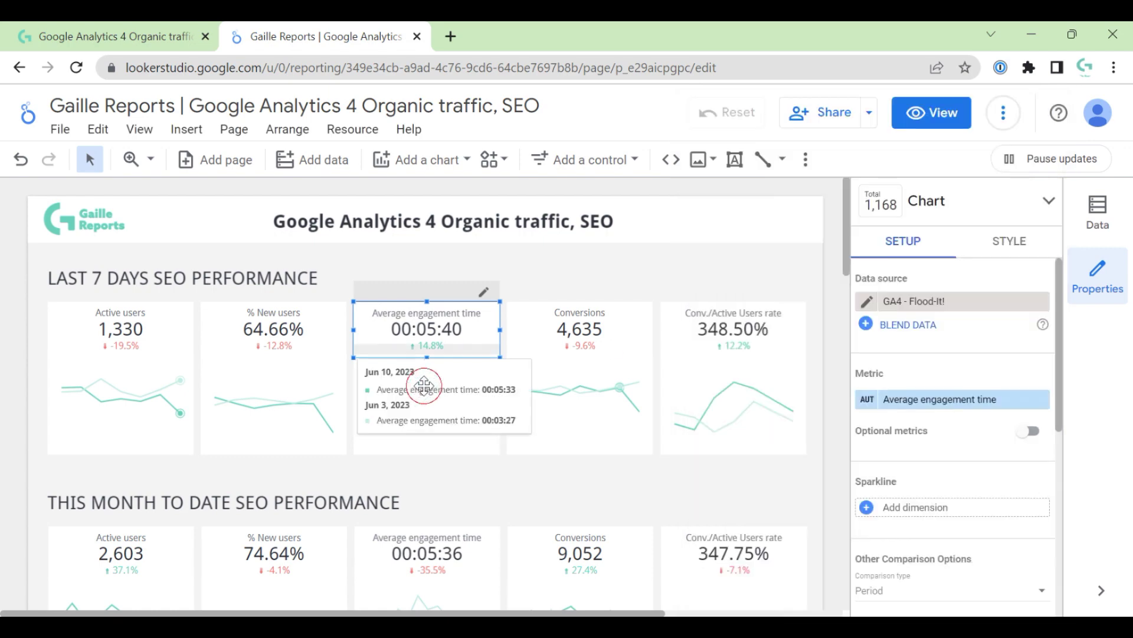
{"action": "left_click", "coordinate": [612, 318]}
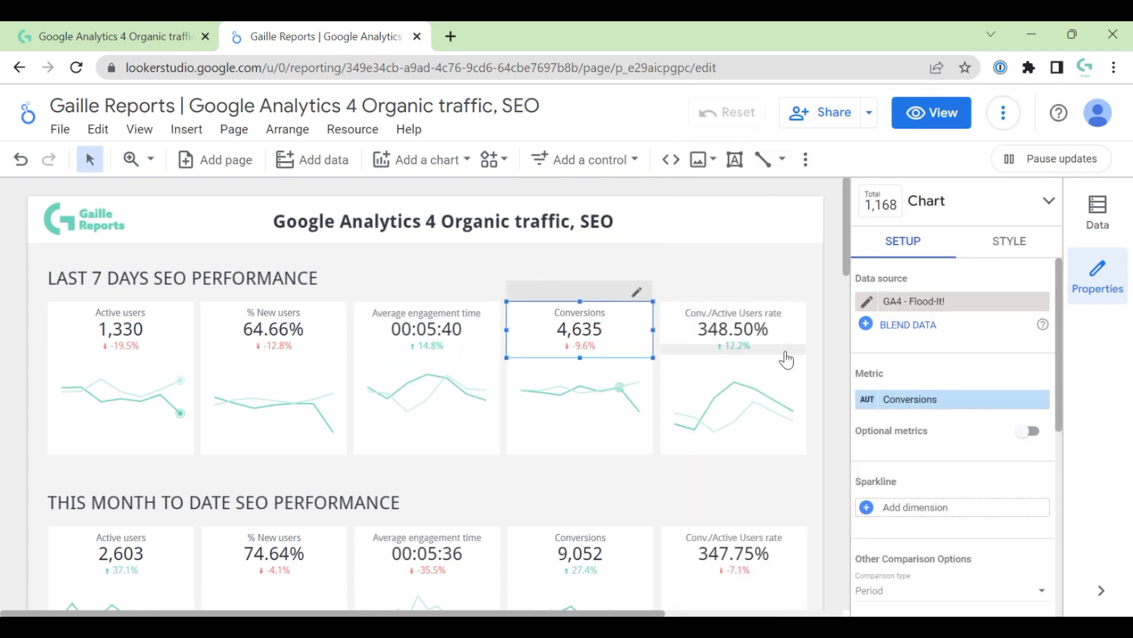
{"action": "left_click", "coordinate": [790, 336]}
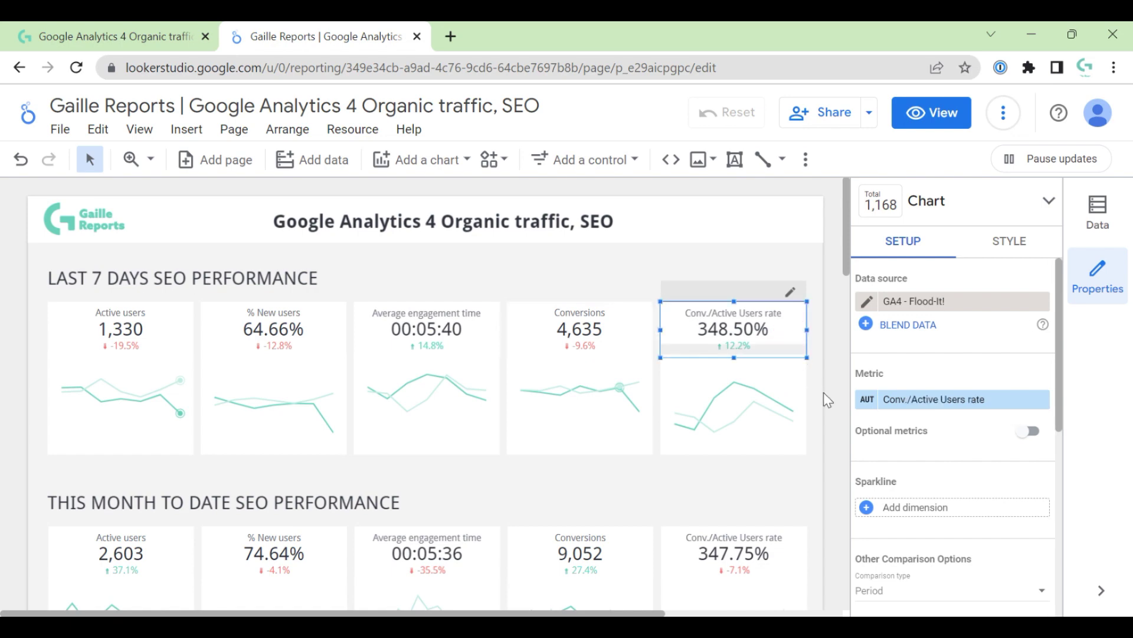
{"action": "left_click", "coordinate": [859, 406]}
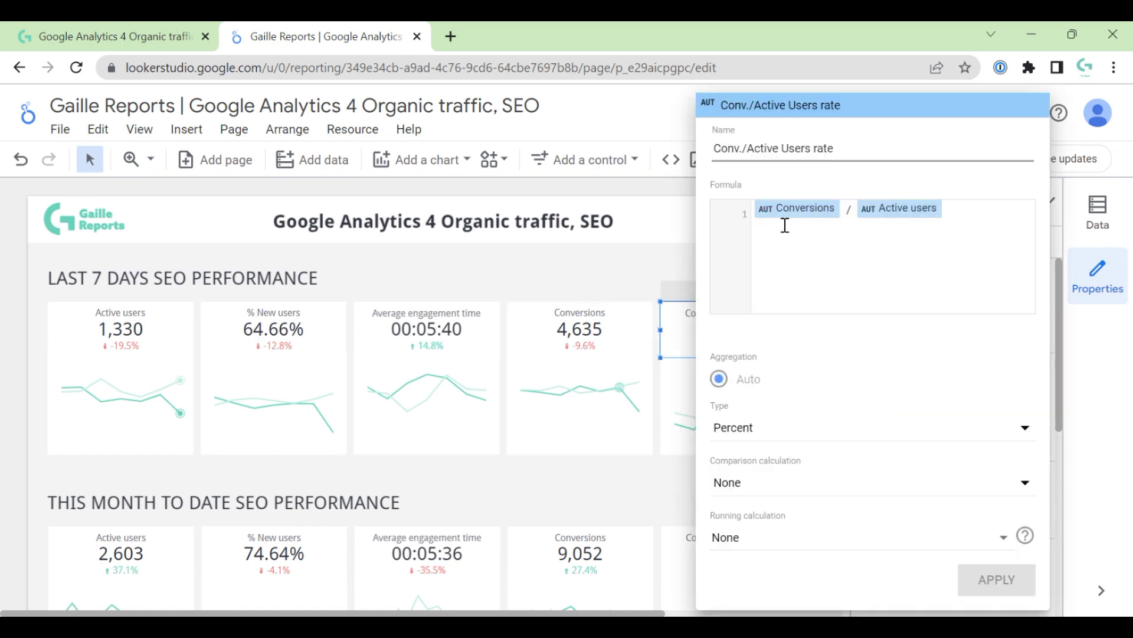
{"action": "left_click", "coordinate": [632, 473]}
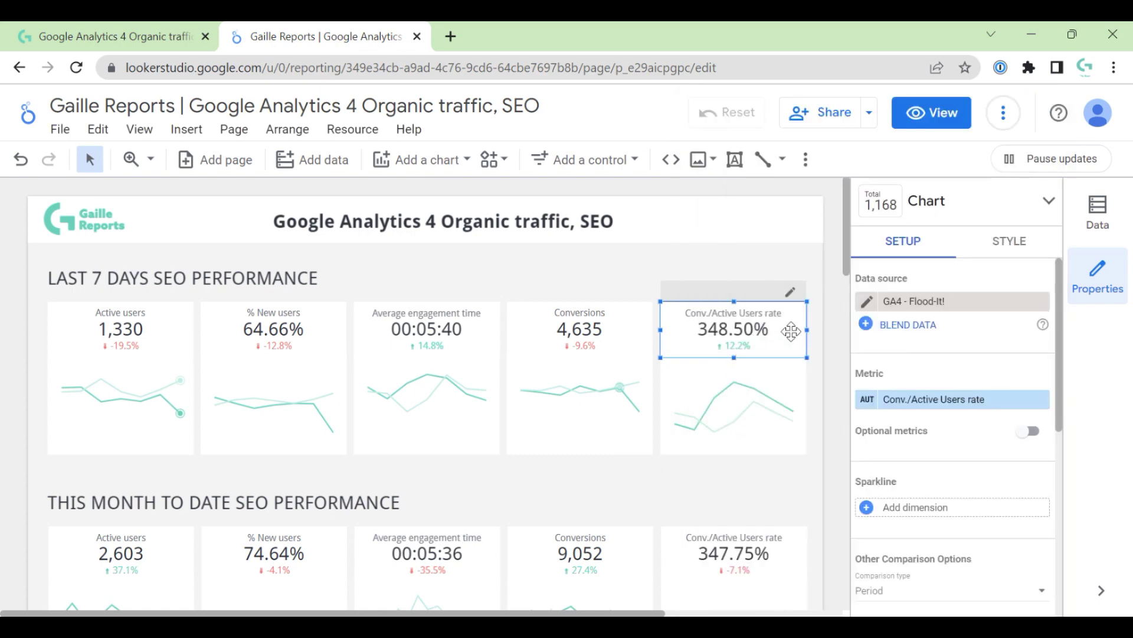
{"action": "left_click", "coordinate": [821, 342]}
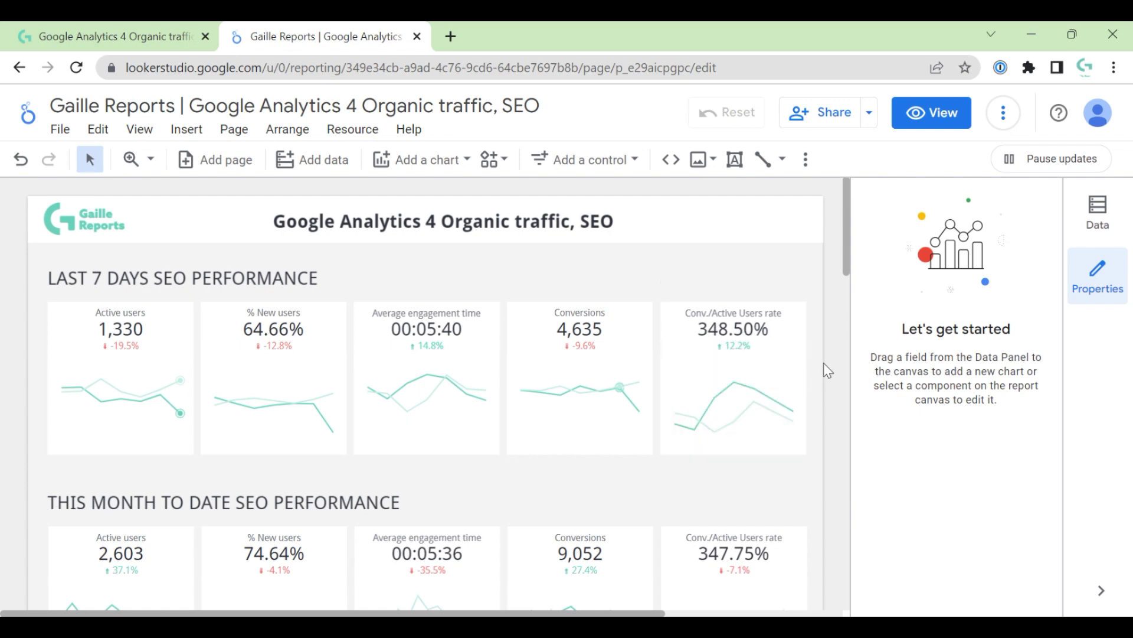
Step: Switch to view mode and read the LAST 7 DAYS and THIS MONTH TO DATE SEO PERFORMANCE sections
{"action": "left_click", "coordinate": [962, 116]}
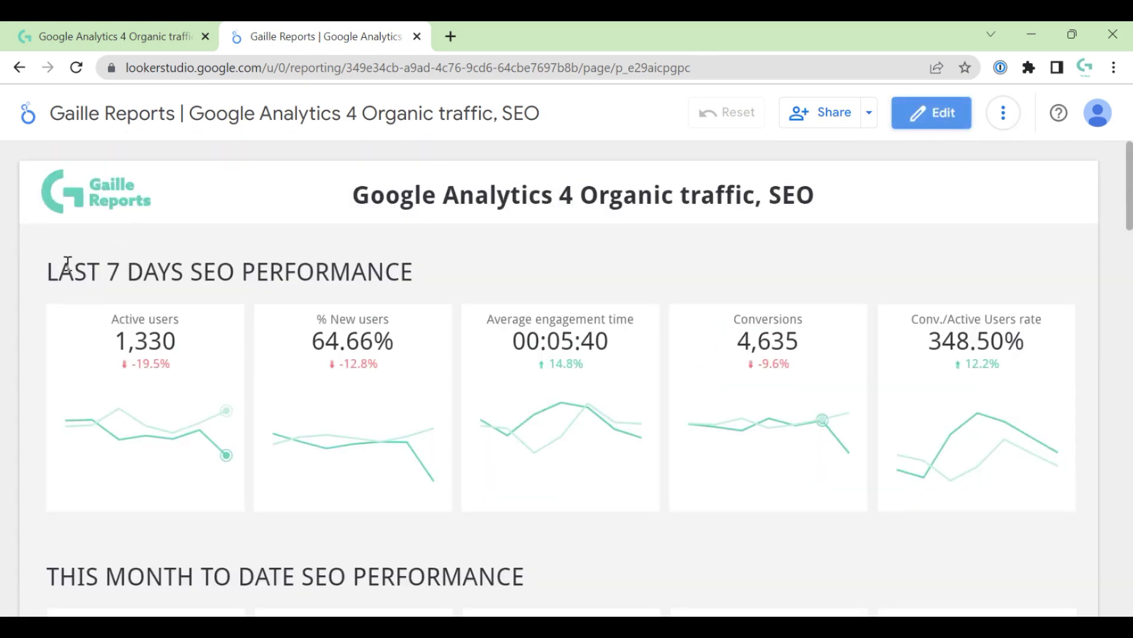
{"action": "left_click_drag", "start_coordinate": [49, 271], "coordinate": [454, 278]}
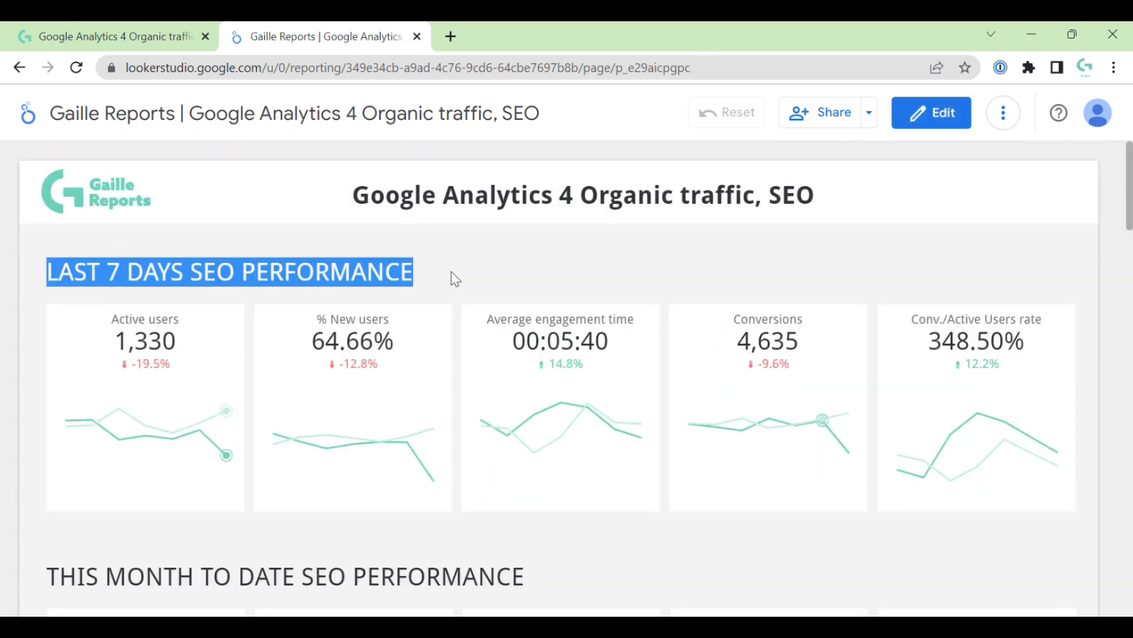
{"action": "left_click", "coordinate": [487, 265]}
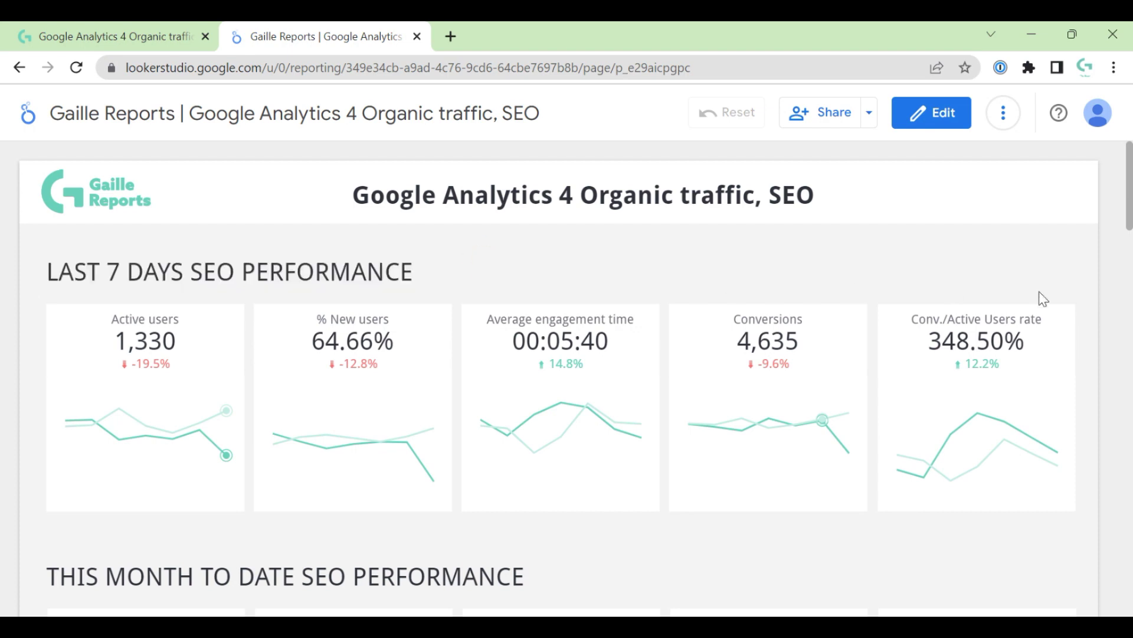
{"action": "scroll", "coordinate": [1058, 308], "scroll_direction": "down", "scroll_amount": 5}
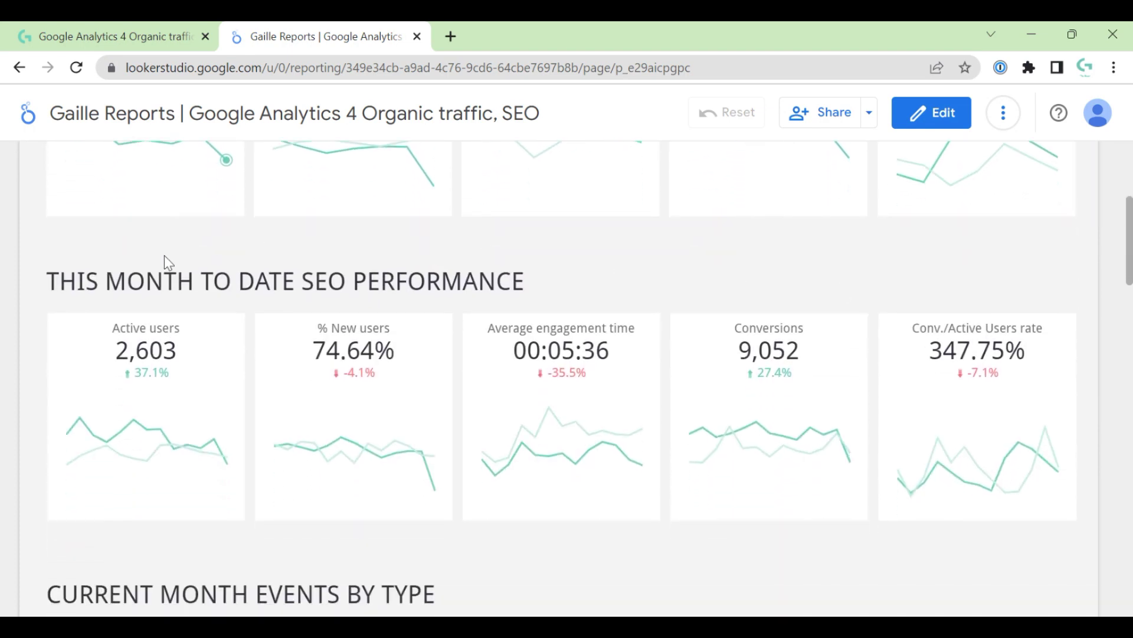
{"action": "left_click_drag", "start_coordinate": [46, 281], "coordinate": [529, 281]}
{"action": "left_click", "coordinate": [584, 273]}
Step: Scroll down to Current month events by type: 144,177 events, 1,203 page views, 518 first visits
{"action": "scroll", "coordinate": [266, 310], "scroll_direction": "up", "scroll_amount": 4}
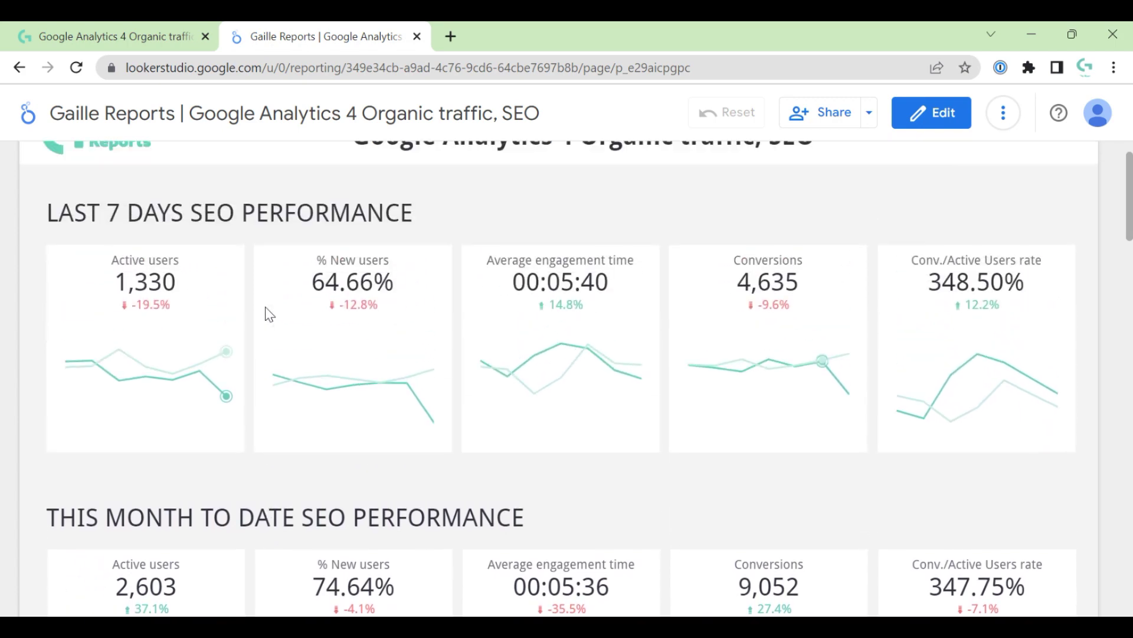
{"action": "scroll", "coordinate": [265, 314], "scroll_direction": "down", "scroll_amount": 3}
{"action": "scroll", "coordinate": [266, 314], "scroll_direction": "up", "scroll_amount": 1}
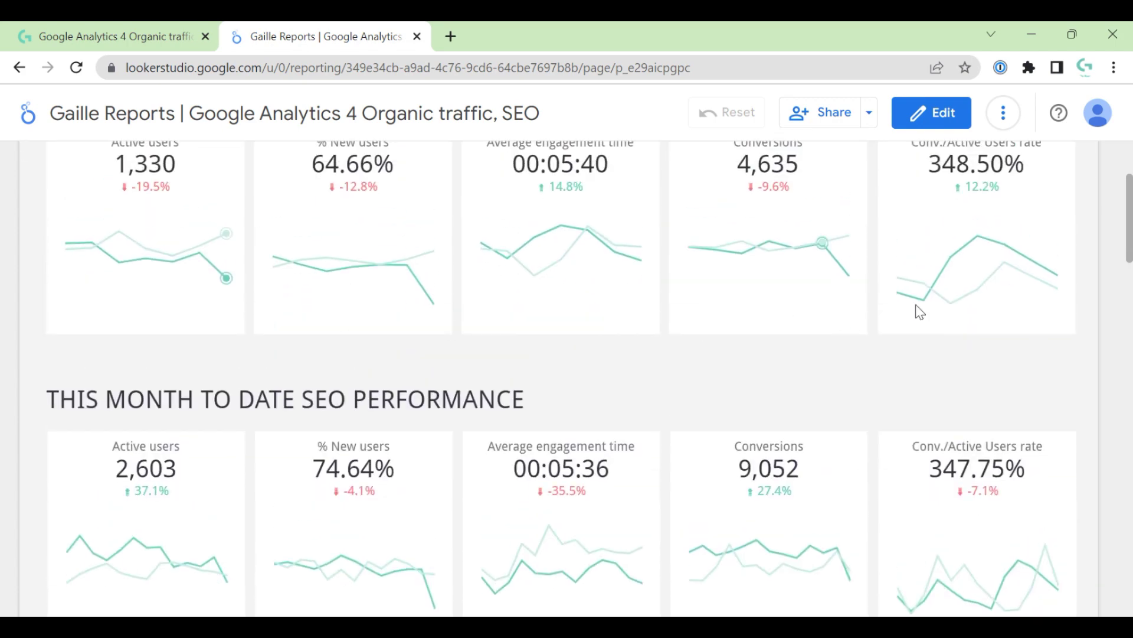
{"action": "scroll", "coordinate": [1083, 377], "scroll_direction": "down", "scroll_amount": 1}
{"action": "scroll", "coordinate": [1083, 377], "scroll_direction": "up", "scroll_amount": 3}
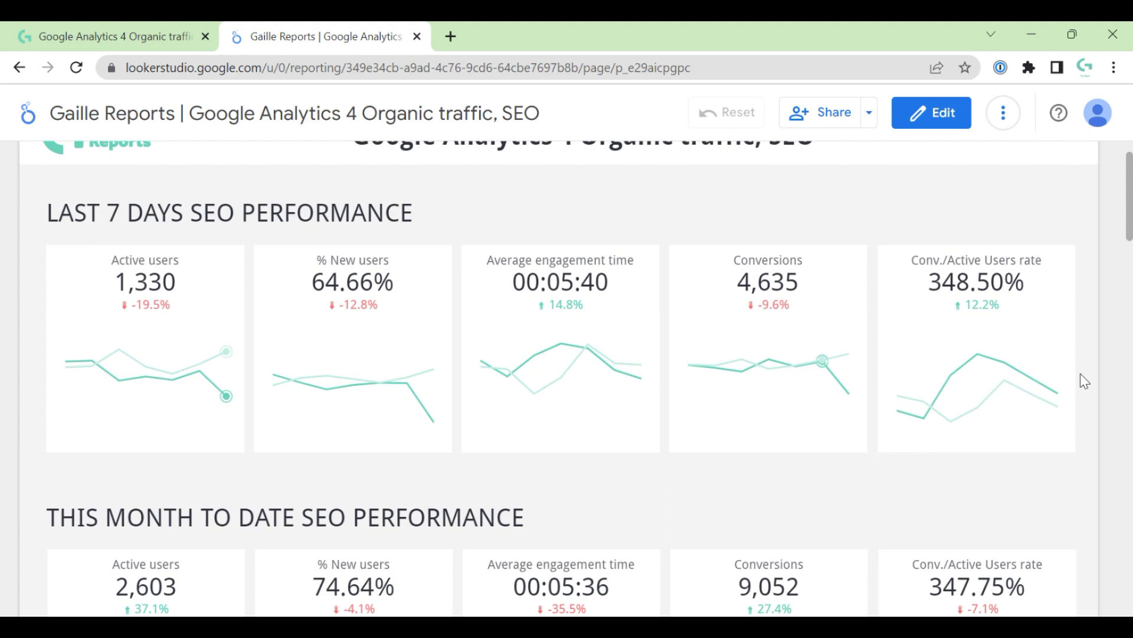
{"action": "scroll", "coordinate": [1070, 371], "scroll_direction": "down", "scroll_amount": 5}
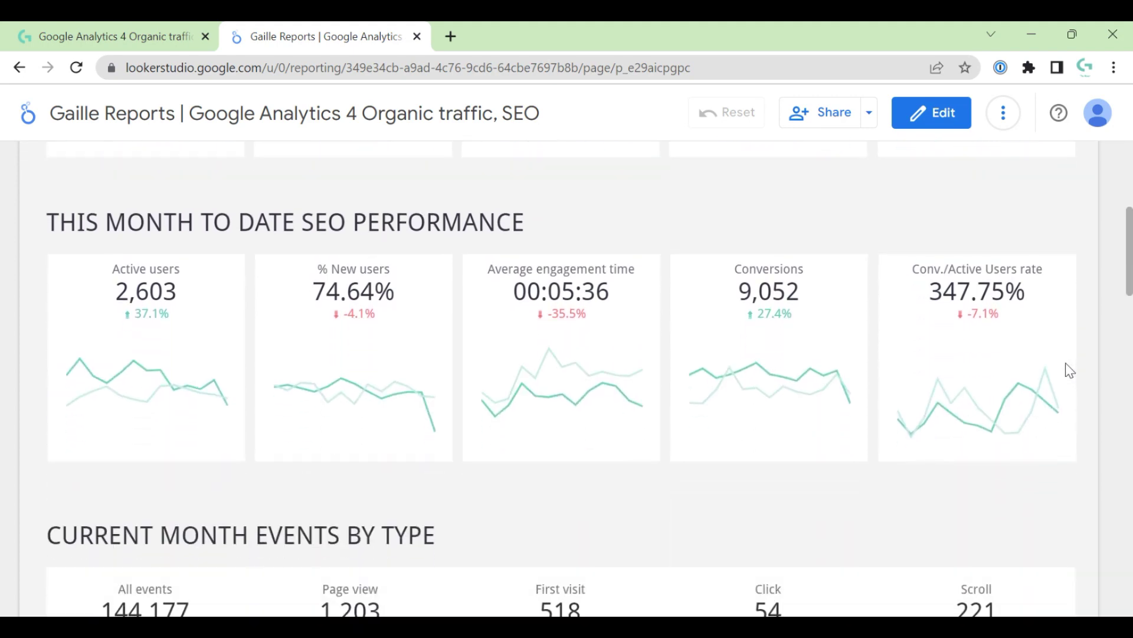
{"action": "scroll", "coordinate": [1070, 370], "scroll_direction": "down", "scroll_amount": 4}
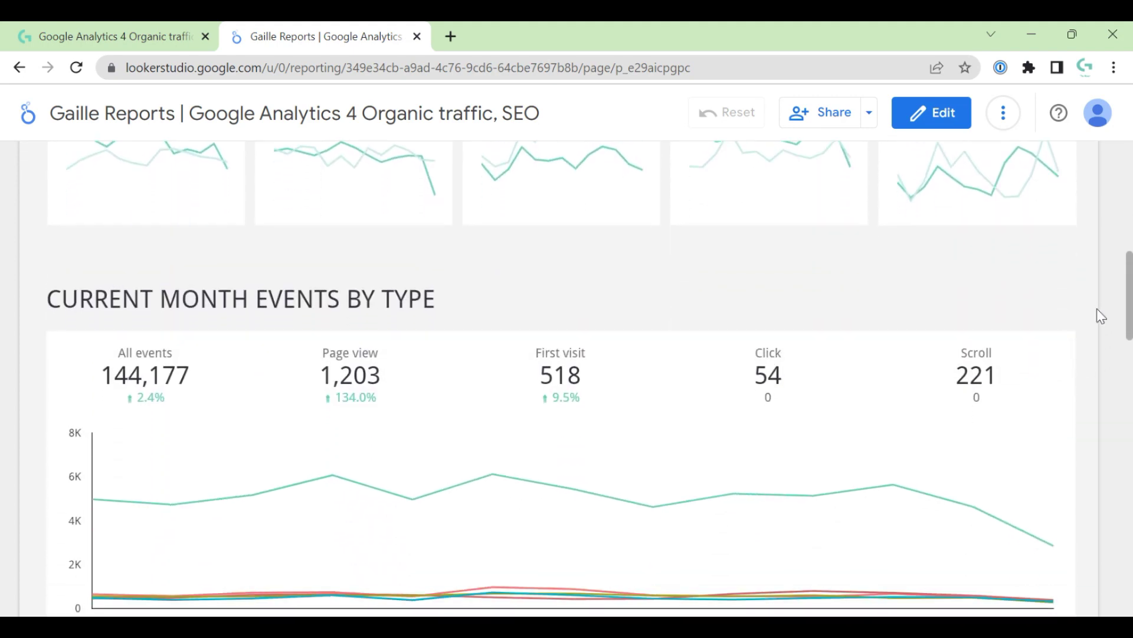
{"action": "scroll", "coordinate": [1099, 321], "scroll_direction": "down", "scroll_amount": 2}
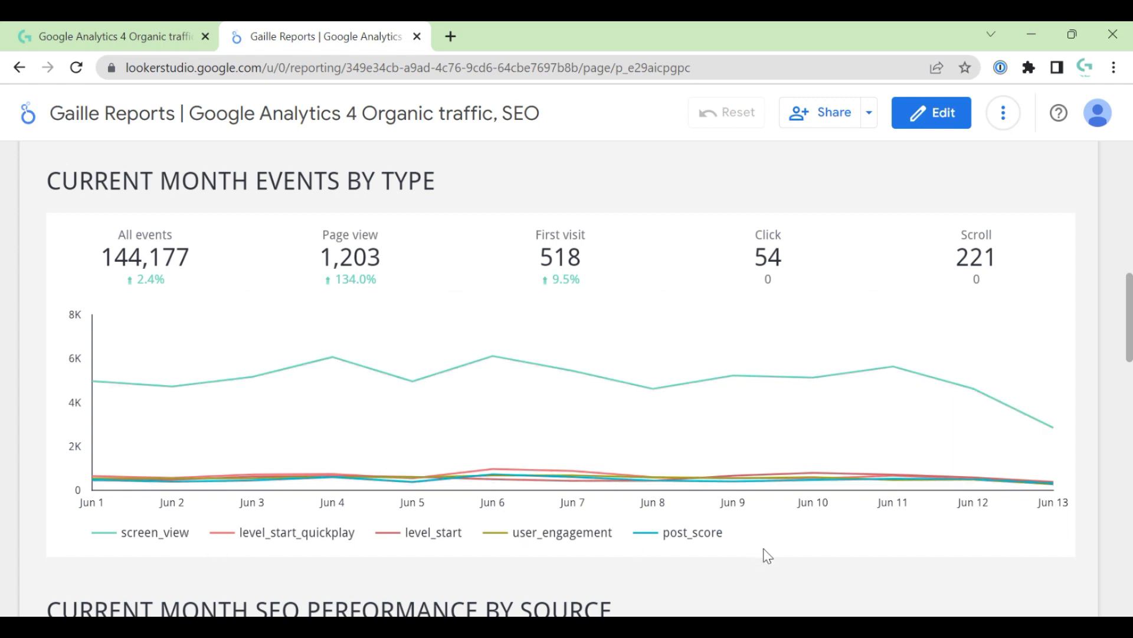
Step: In edit mode, inspect the Page view scorecard's filter (Event name equals page_view) and close without changes
{"action": "left_click", "coordinate": [940, 110]}
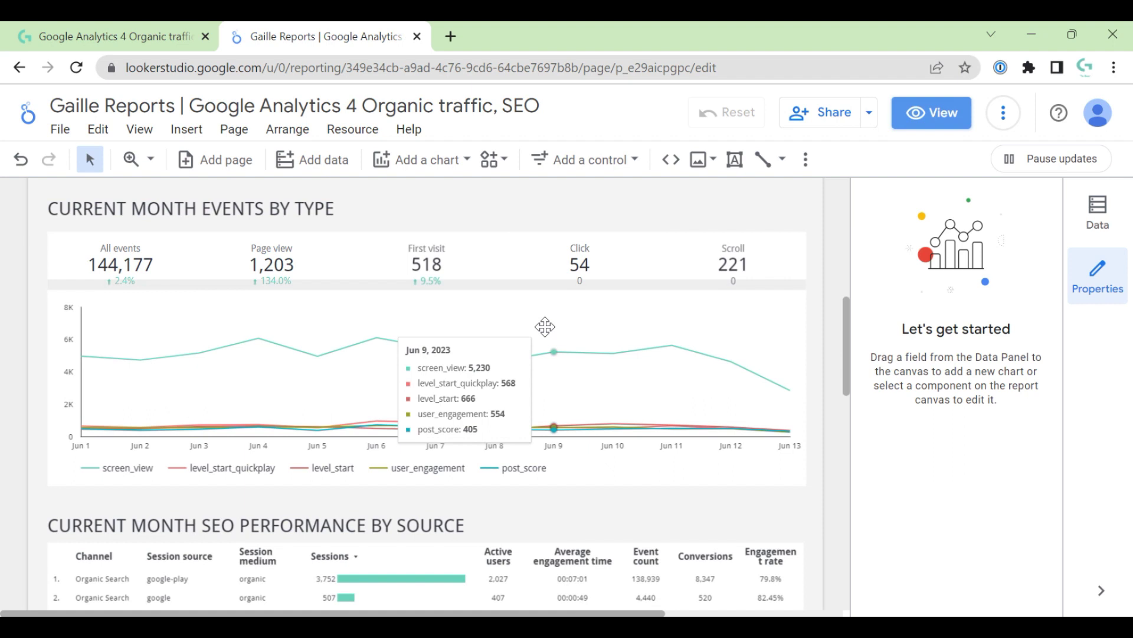
{"action": "left_click", "coordinate": [314, 257]}
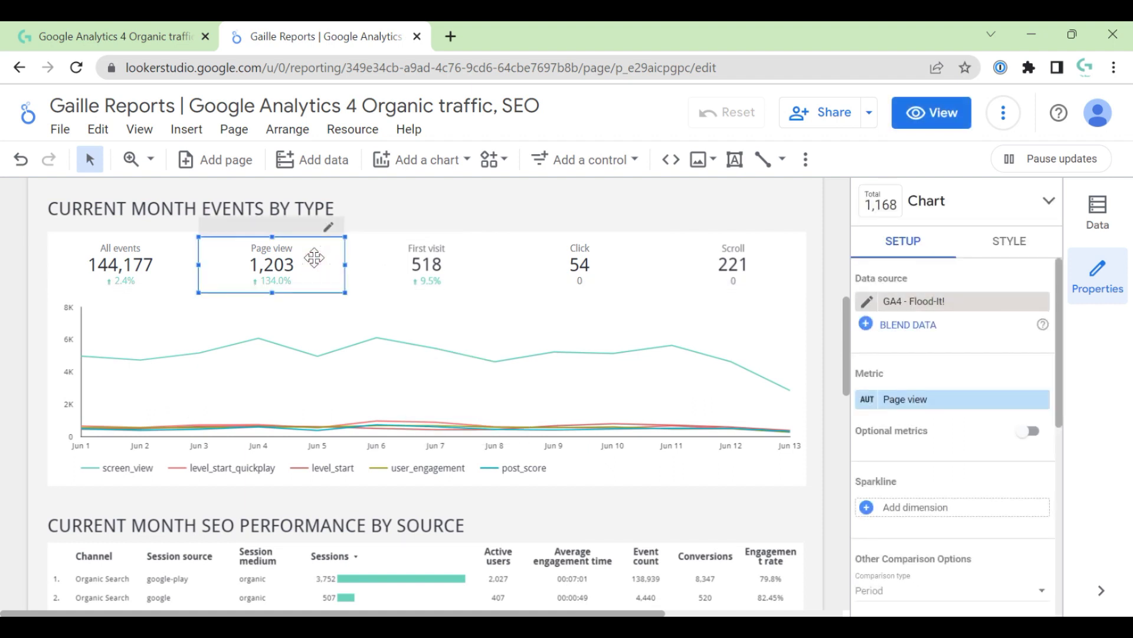
{"action": "scroll", "coordinate": [909, 407], "scroll_direction": "down", "scroll_amount": 5}
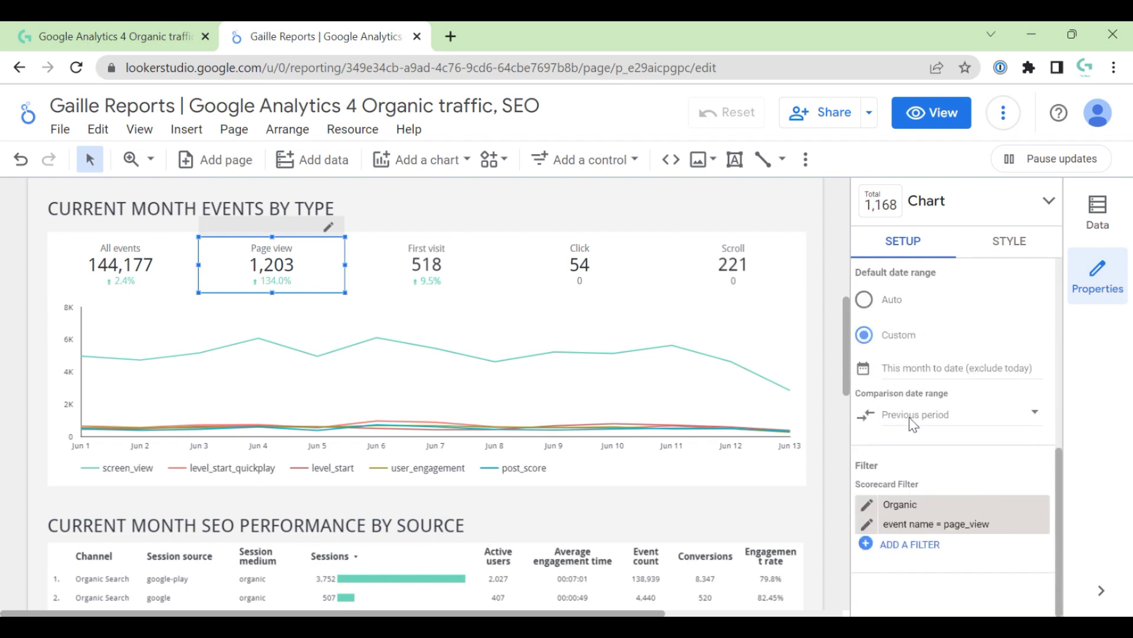
{"action": "left_click", "coordinate": [867, 523]}
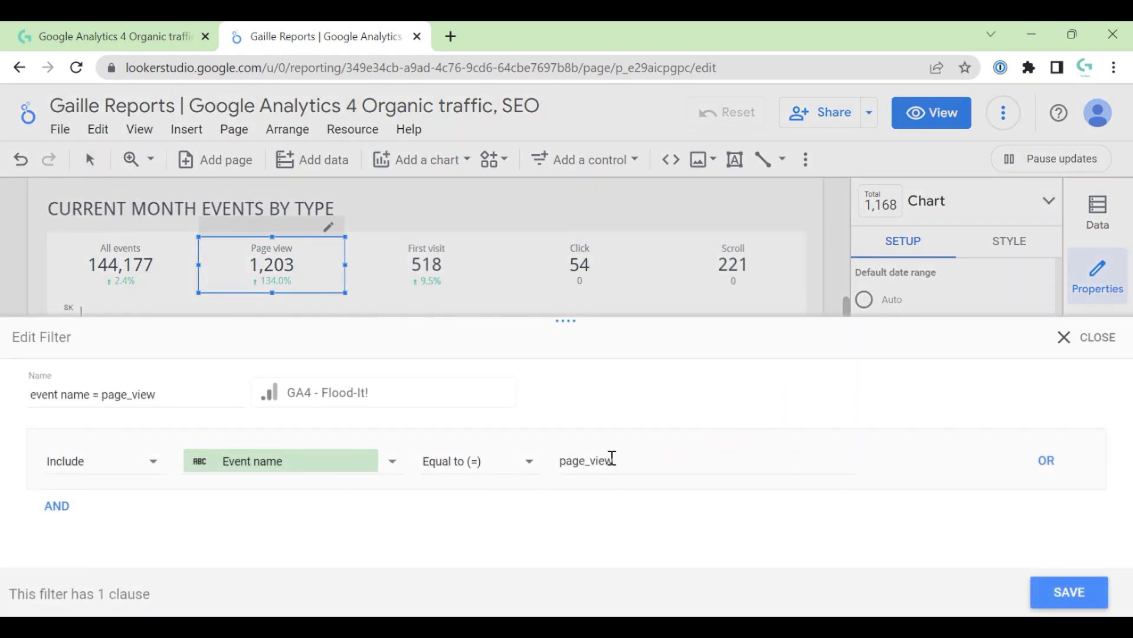
{"action": "left_click_drag", "start_coordinate": [629, 467], "coordinate": [549, 468]}
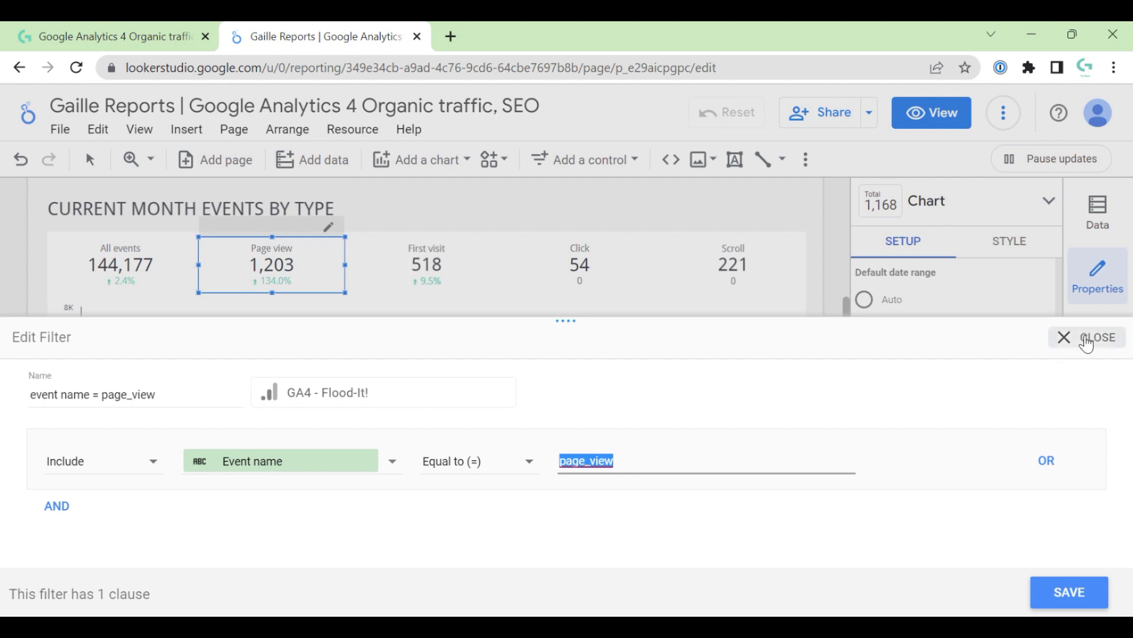
{"action": "left_click", "coordinate": [1088, 340]}
{"action": "scroll", "coordinate": [902, 392], "scroll_direction": "up", "scroll_amount": 5}
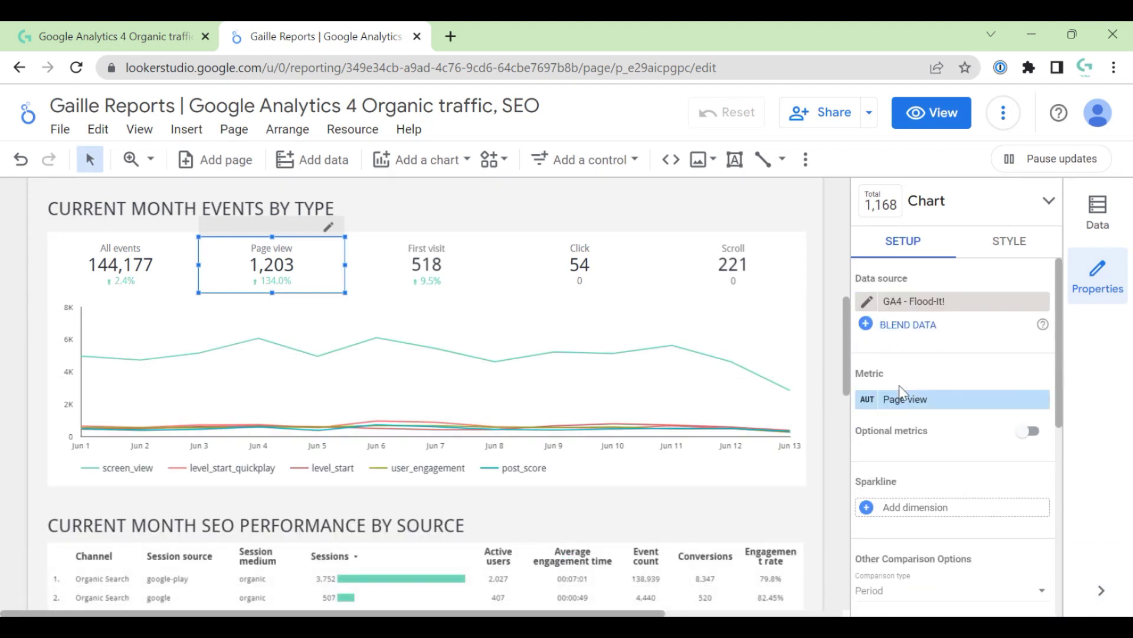
{"action": "left_click", "coordinate": [866, 402]}
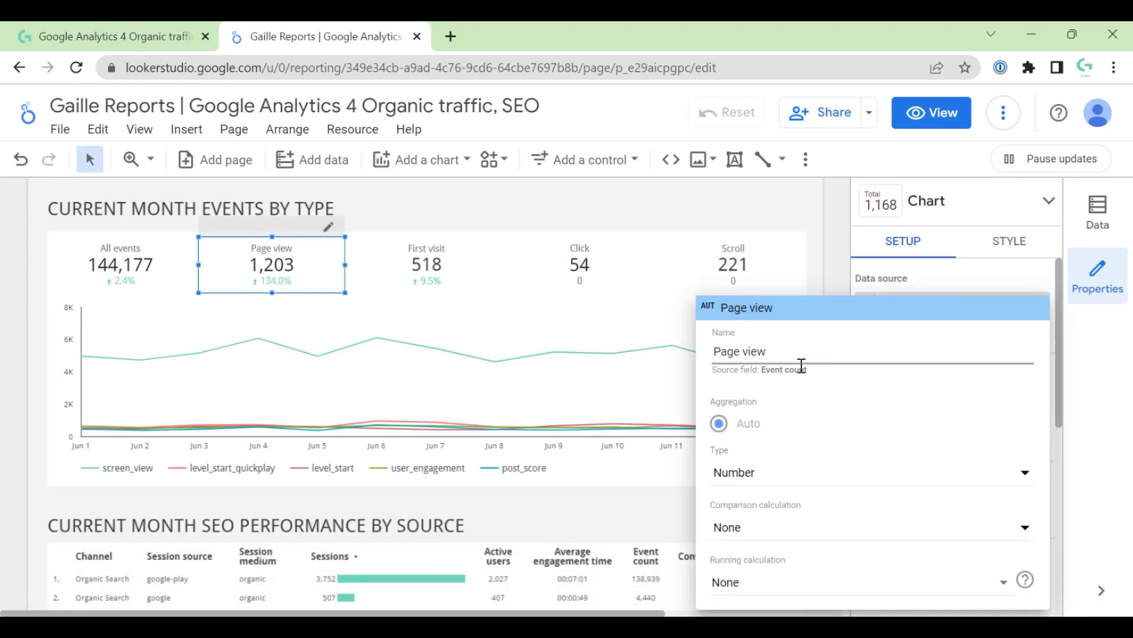
{"action": "left_click_drag", "start_coordinate": [810, 370], "coordinate": [762, 371]}
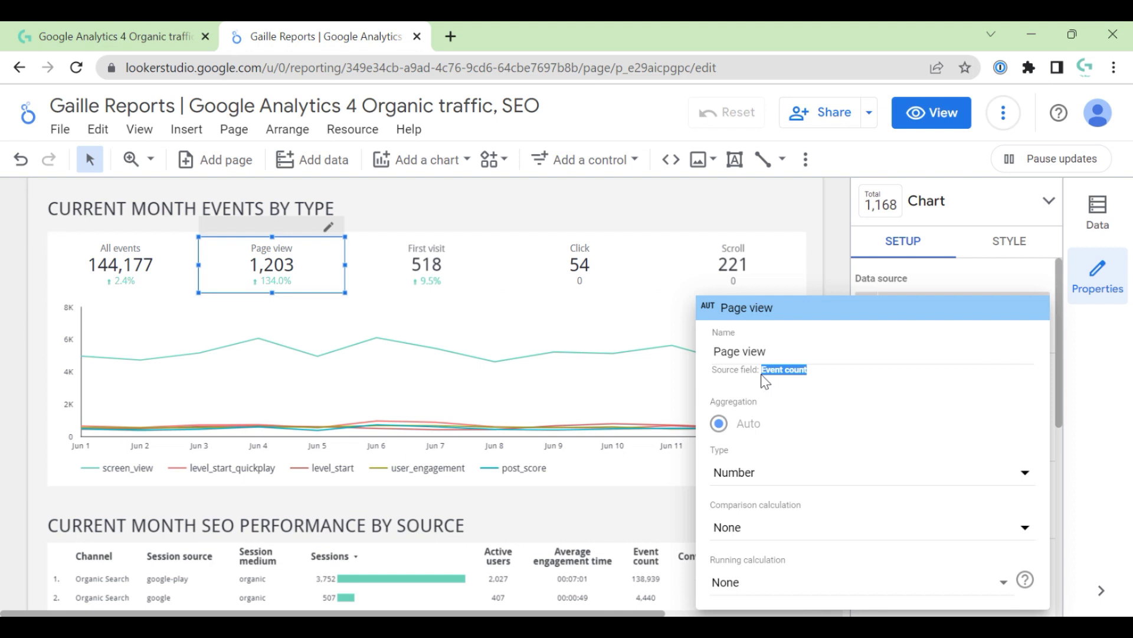
{"action": "triple_click", "coordinate": [779, 352]}
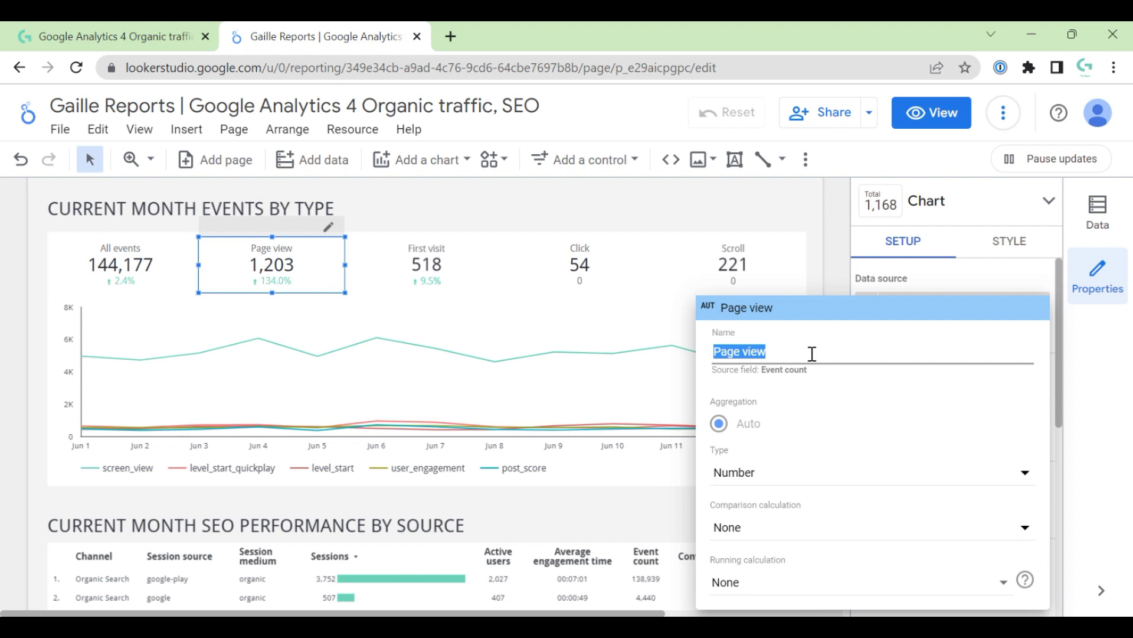
{"action": "left_click", "coordinate": [812, 350]}
{"action": "left_click", "coordinate": [843, 267]}
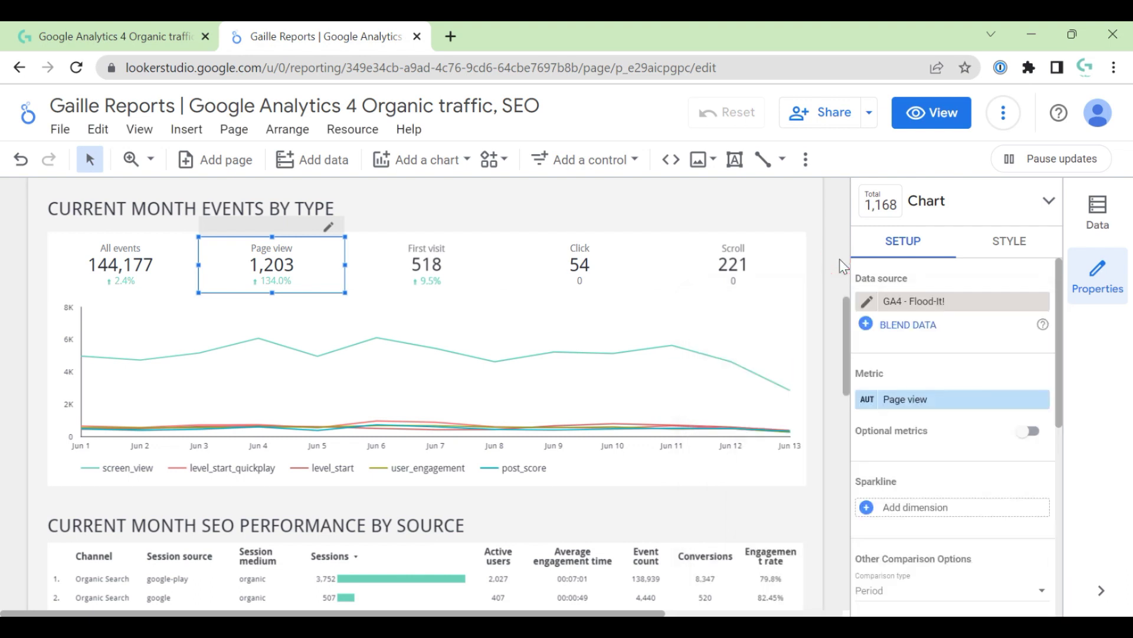
{"action": "left_click", "coordinate": [452, 267]}
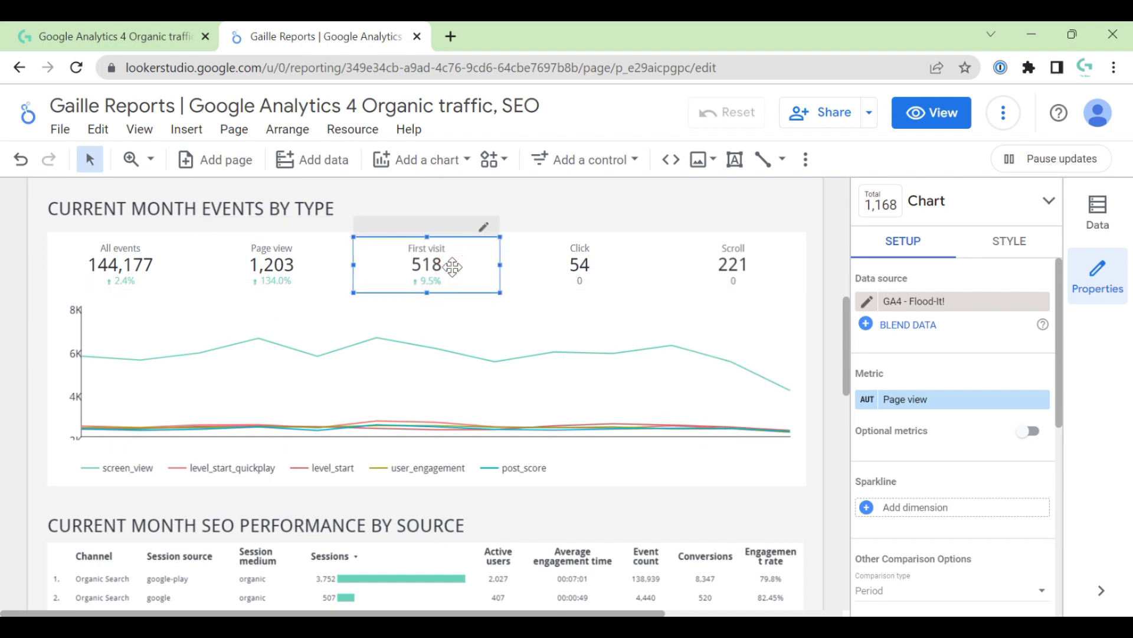
{"action": "left_click", "coordinate": [648, 267]}
{"action": "left_click", "coordinate": [729, 262]}
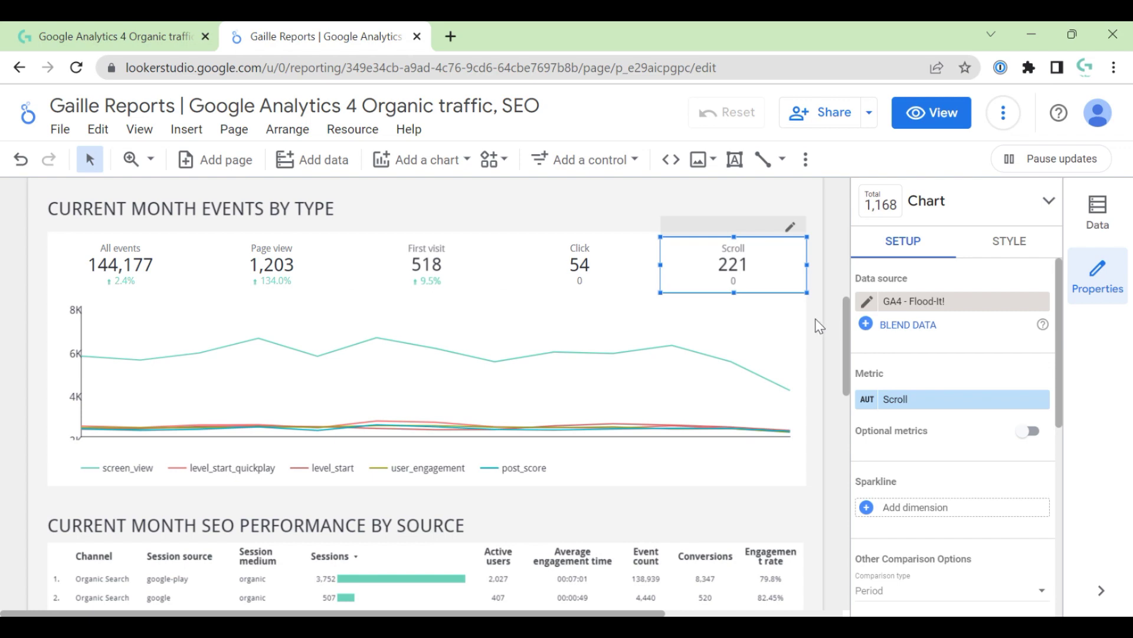
{"action": "left_click", "coordinate": [782, 322]}
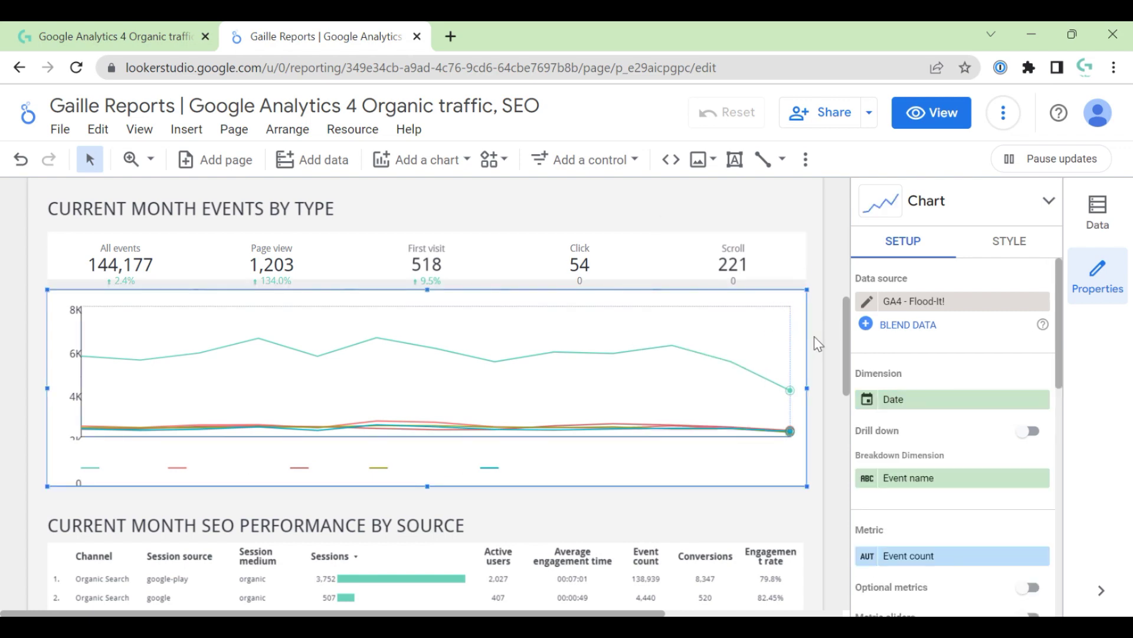
Step: Deselect the line chart, scroll to the SEO Performance by Source table (4,459 sessions), and enter view mode
{"action": "left_click", "coordinate": [826, 324]}
{"action": "scroll", "coordinate": [827, 326], "scroll_direction": "down", "scroll_amount": 2}
{"action": "scroll", "coordinate": [827, 324], "scroll_direction": "down", "scroll_amount": 1}
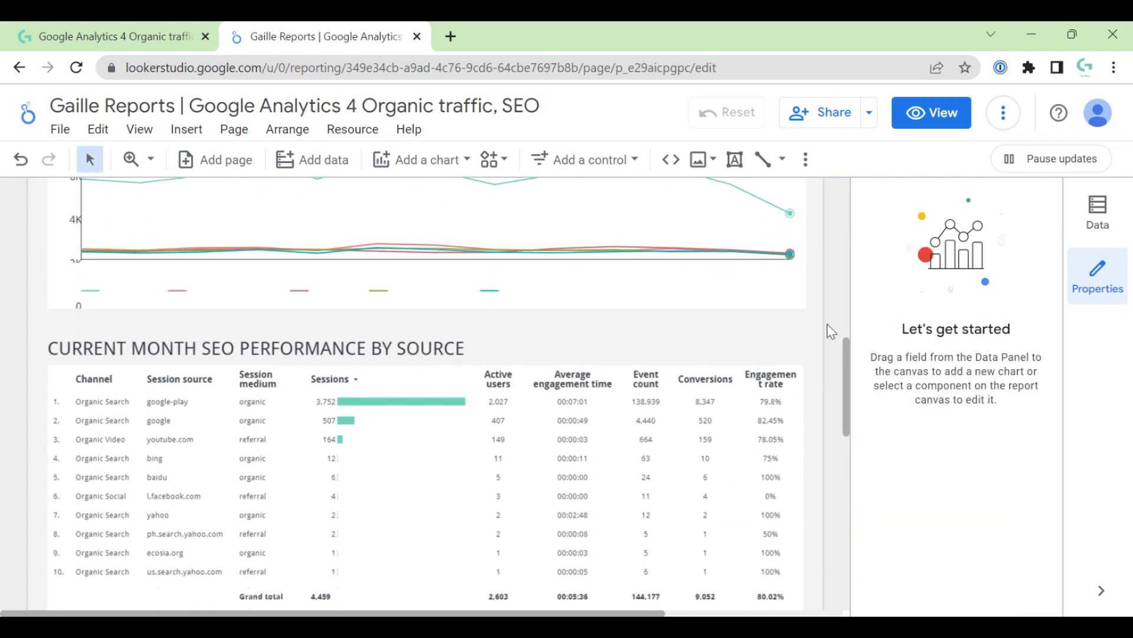
{"action": "scroll", "coordinate": [827, 323], "scroll_direction": "up", "scroll_amount": 2}
{"action": "scroll", "coordinate": [816, 304], "scroll_direction": "down", "scroll_amount": 4}
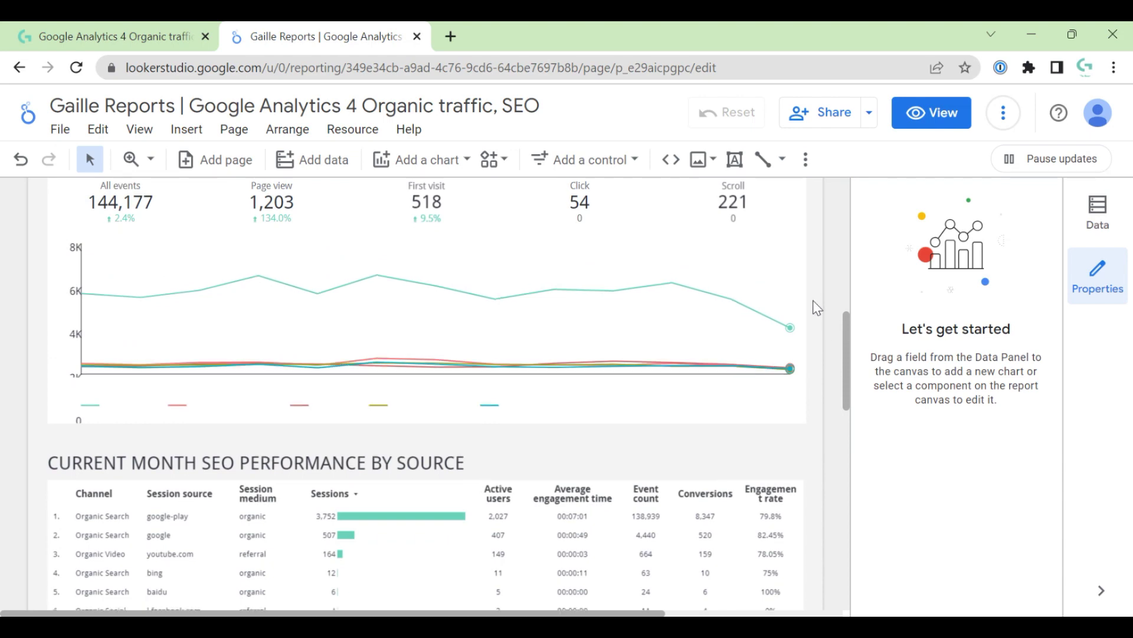
{"action": "scroll", "coordinate": [815, 308], "scroll_direction": "up", "scroll_amount": 1}
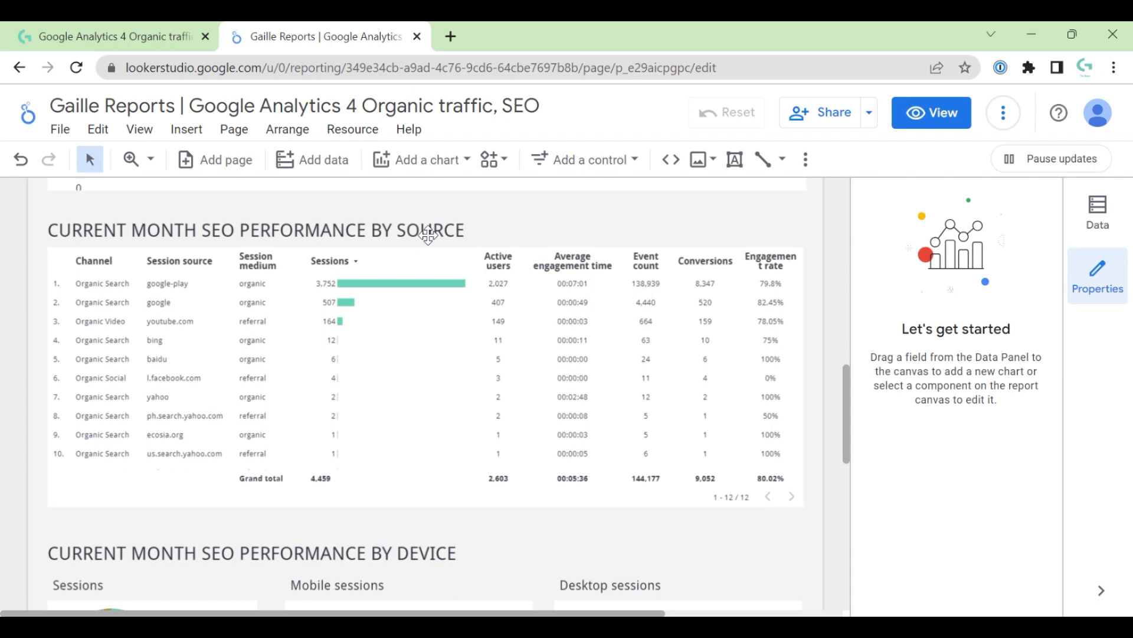
{"action": "left_click", "coordinate": [912, 125]}
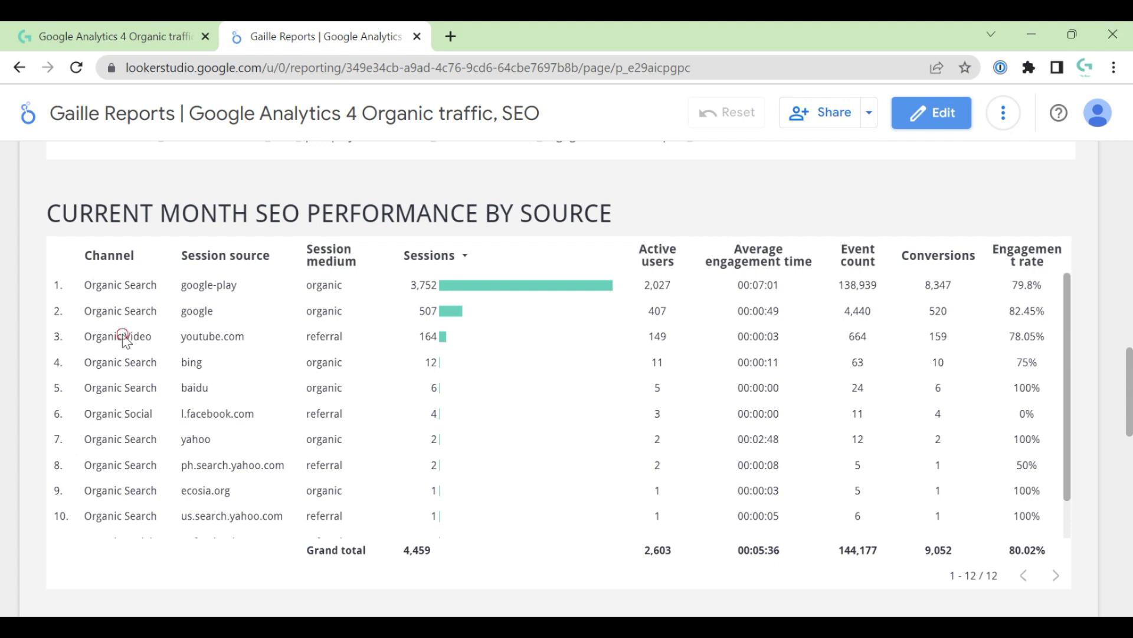
{"action": "left_click_drag", "start_coordinate": [122, 337], "coordinate": [146, 339]}
{"action": "left_click_drag", "start_coordinate": [154, 413], "coordinate": [83, 415]}
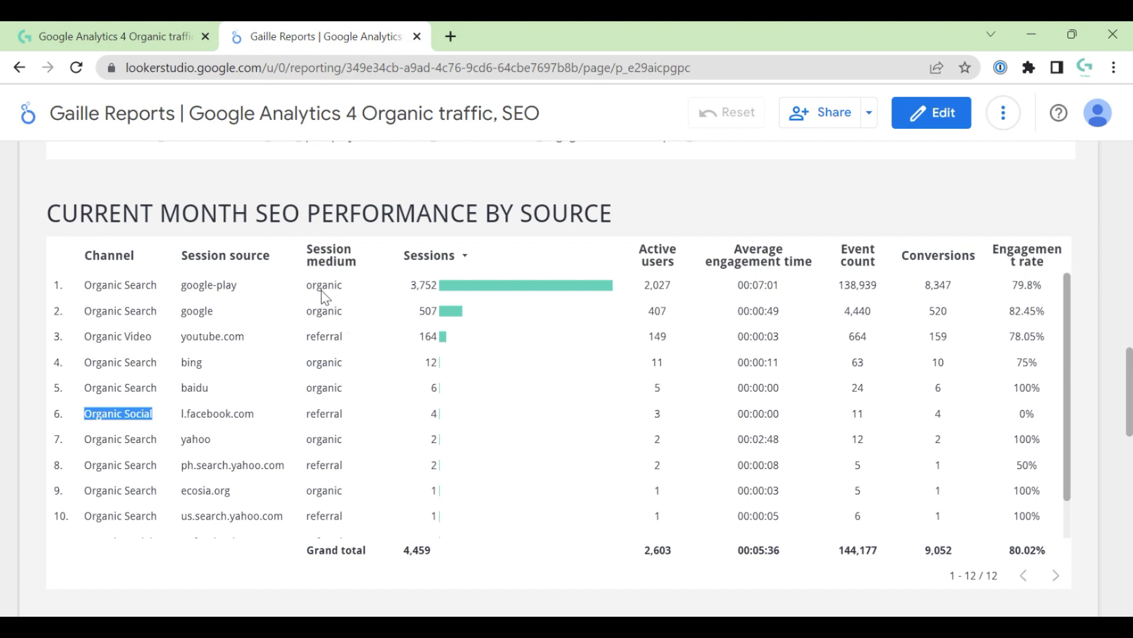
{"action": "left_click_drag", "start_coordinate": [306, 289], "coordinate": [345, 289]}
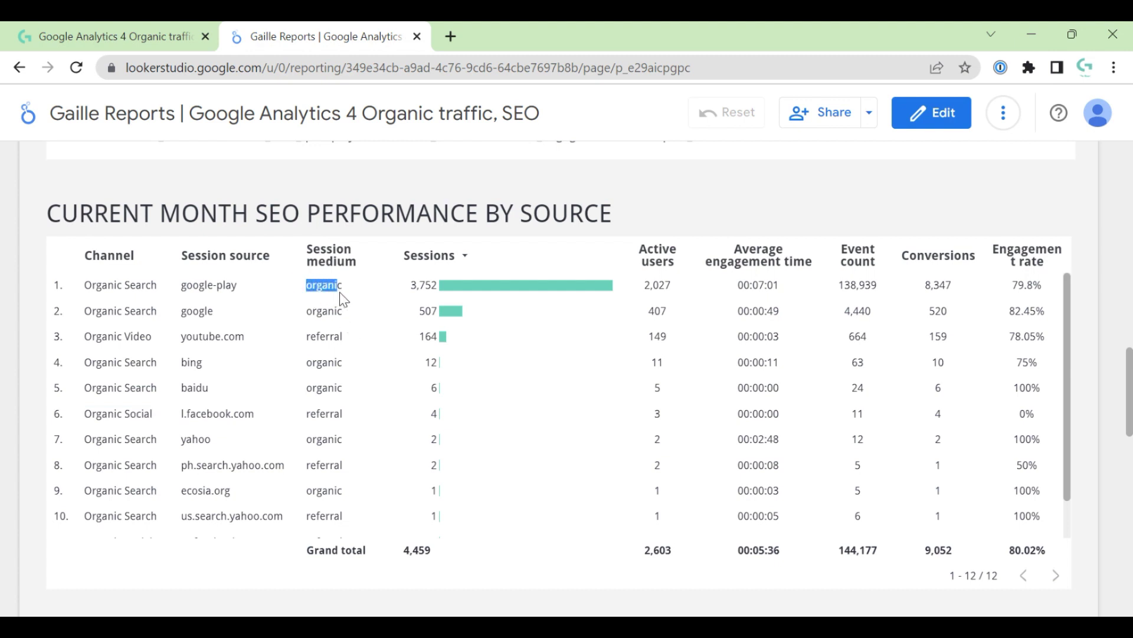
{"action": "left_click", "coordinate": [334, 328]}
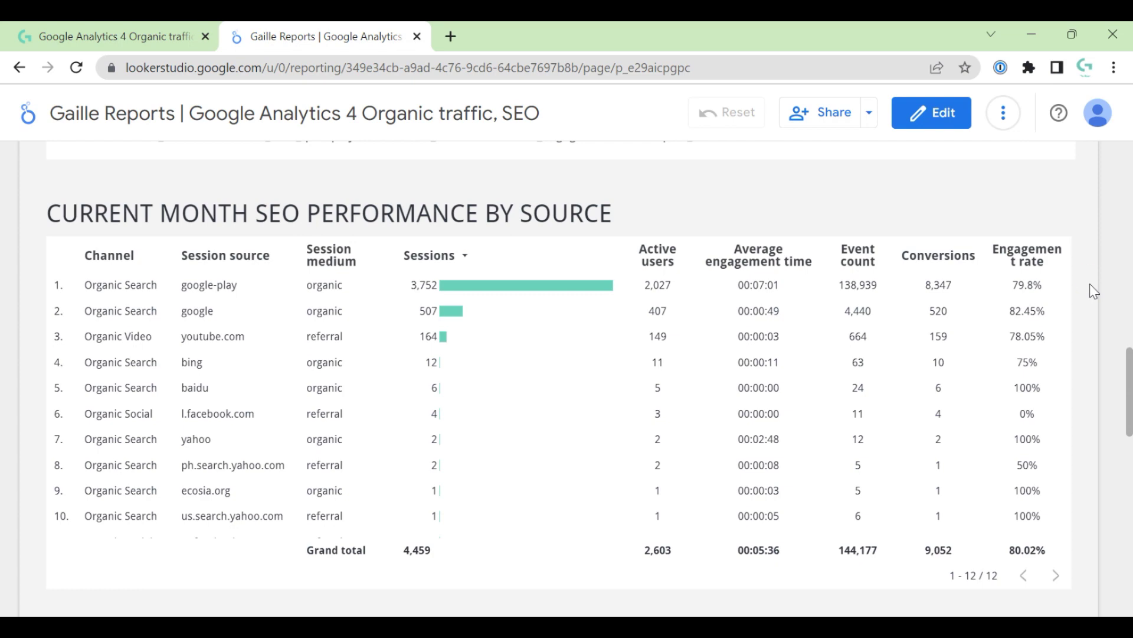
Step: Scroll to the SEO performance by device section, inspecting donut and bar chart values, then the device table
{"action": "scroll", "coordinate": [1090, 285], "scroll_direction": "down", "scroll_amount": 5}
{"action": "scroll", "coordinate": [1091, 285], "scroll_direction": "down", "scroll_amount": 1}
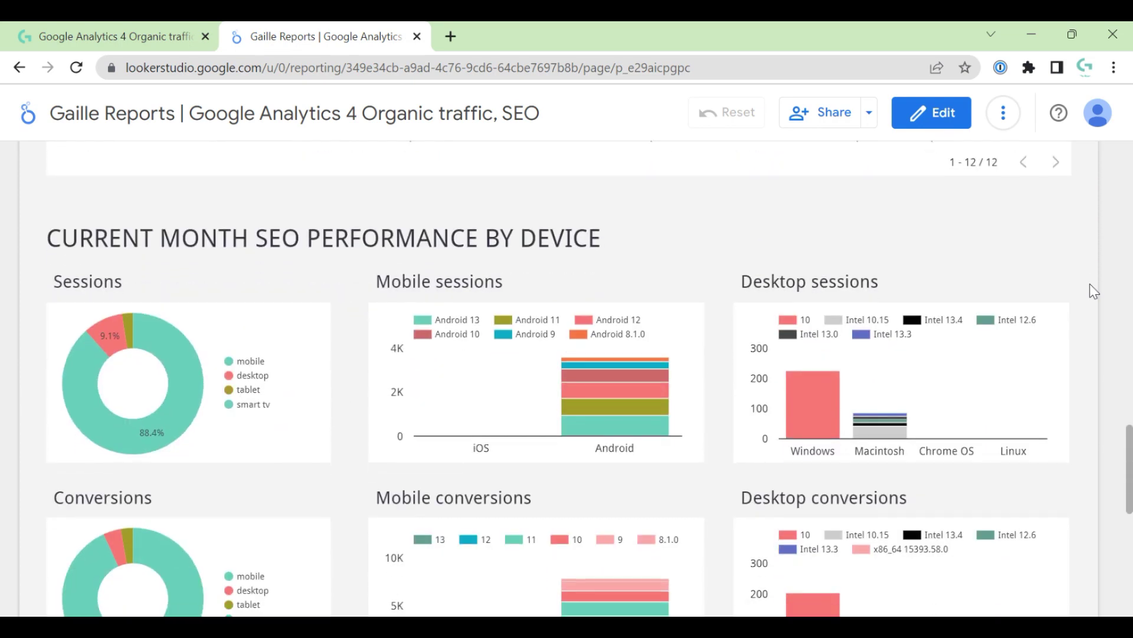
{"action": "scroll", "coordinate": [1090, 285], "scroll_direction": "down", "scroll_amount": 1}
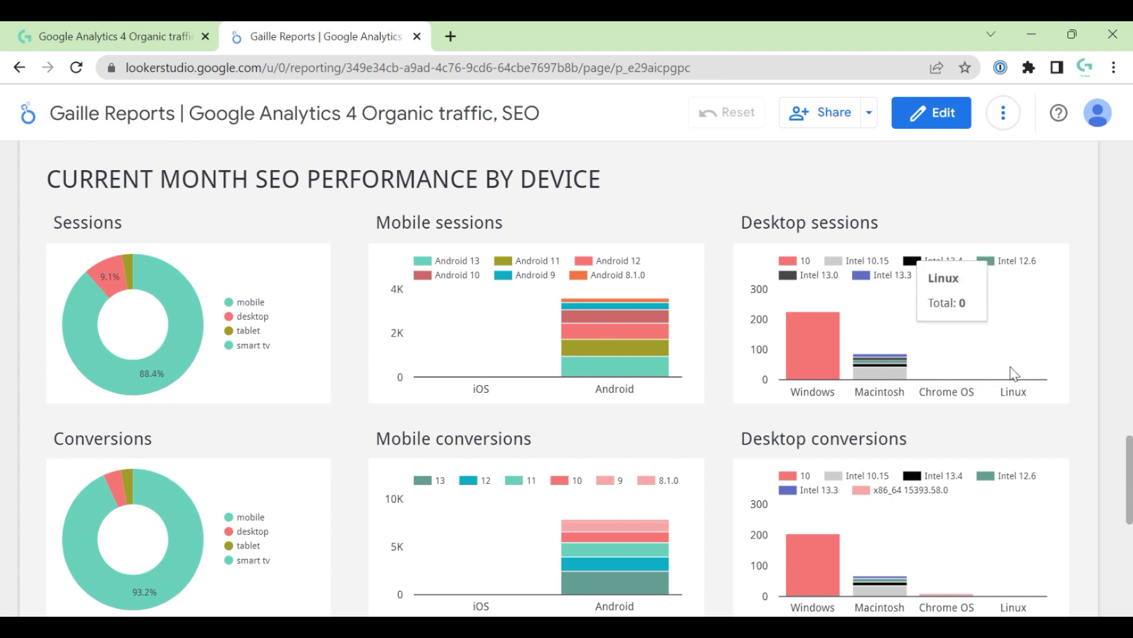
{"action": "mouse_move", "coordinate": [847, 342]}
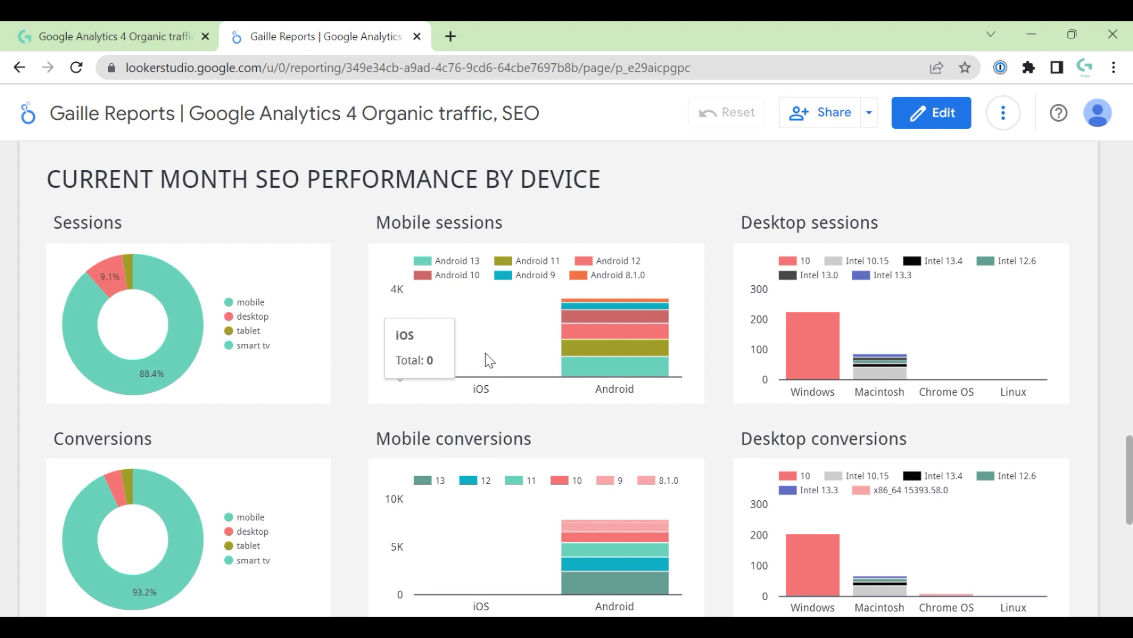
{"action": "mouse_move", "coordinate": [601, 344]}
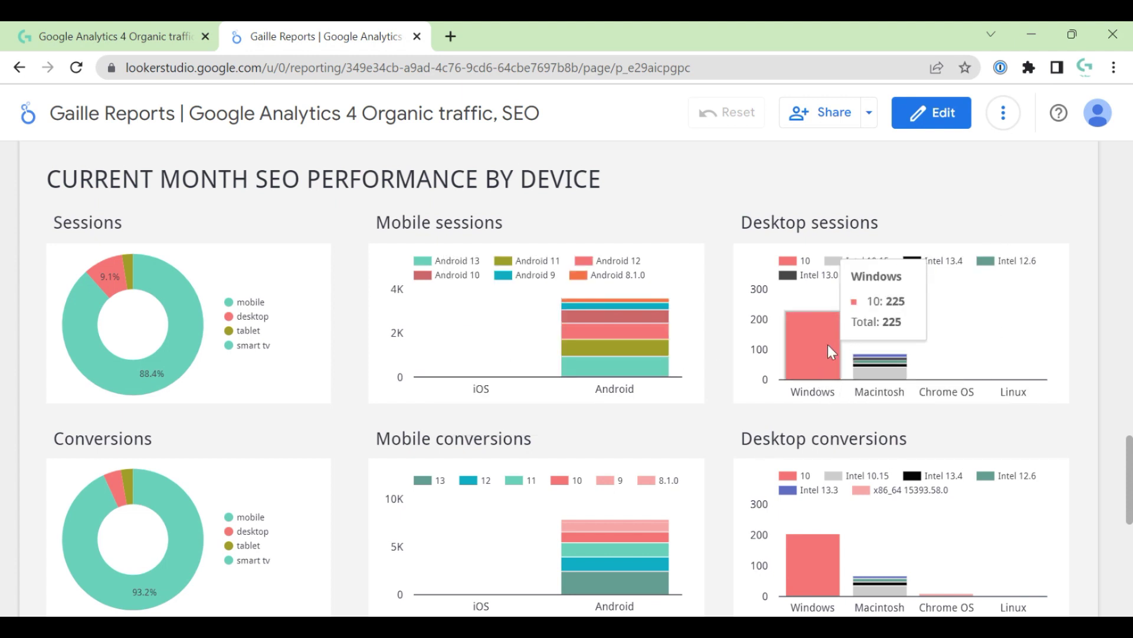
{"action": "mouse_move", "coordinate": [900, 373]}
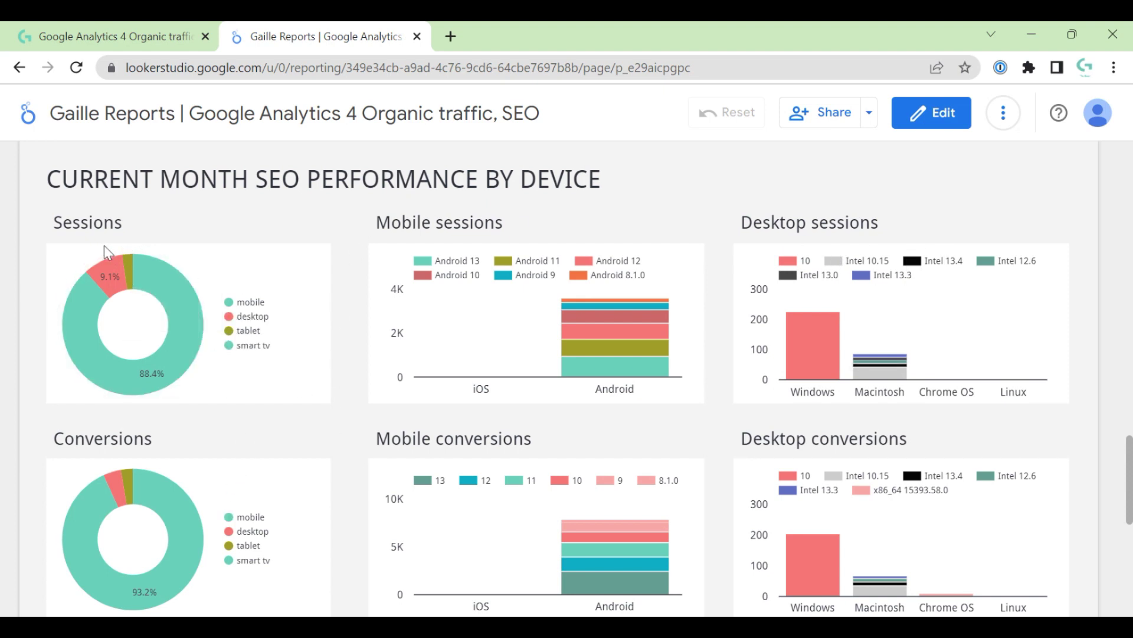
{"action": "mouse_move", "coordinate": [163, 284]}
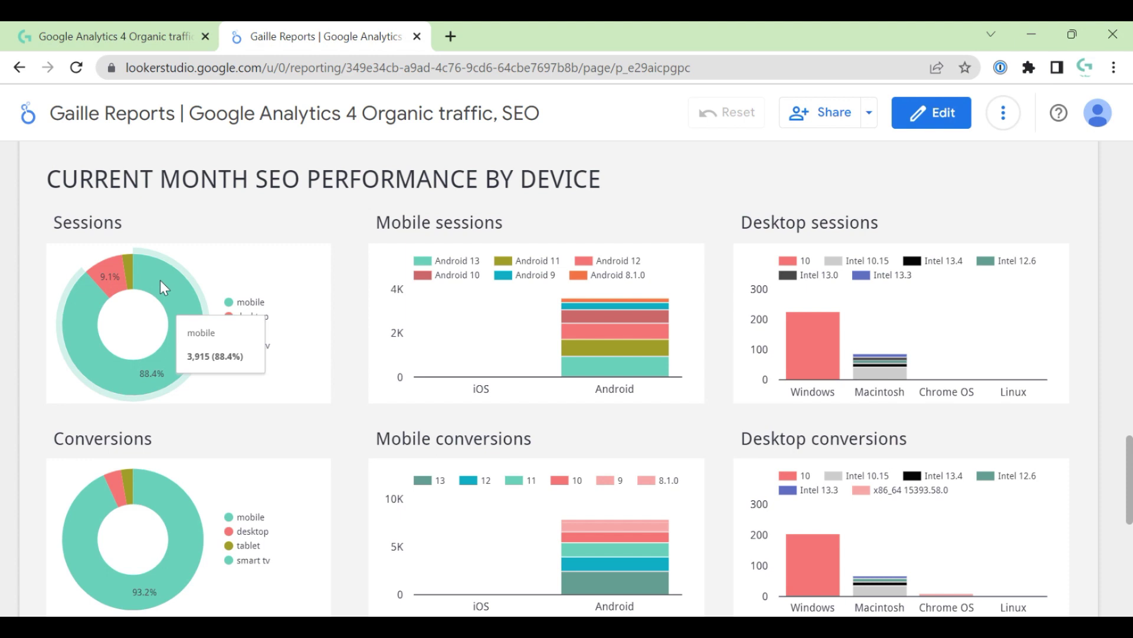
{"action": "mouse_move", "coordinate": [172, 494]}
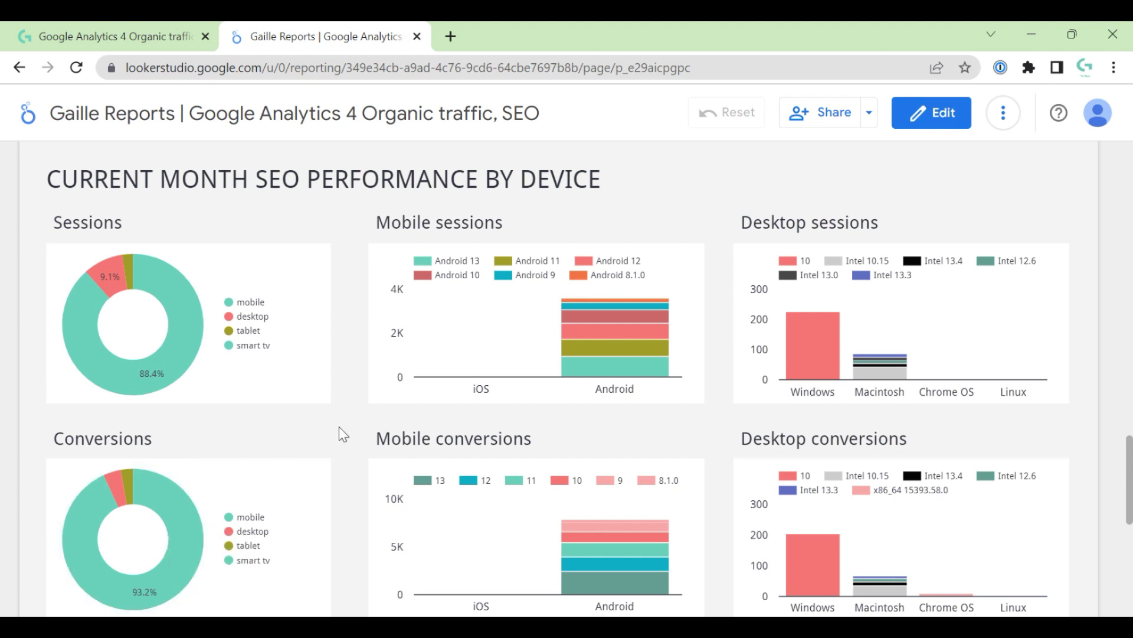
{"action": "scroll", "coordinate": [339, 427], "scroll_direction": "down", "scroll_amount": 5}
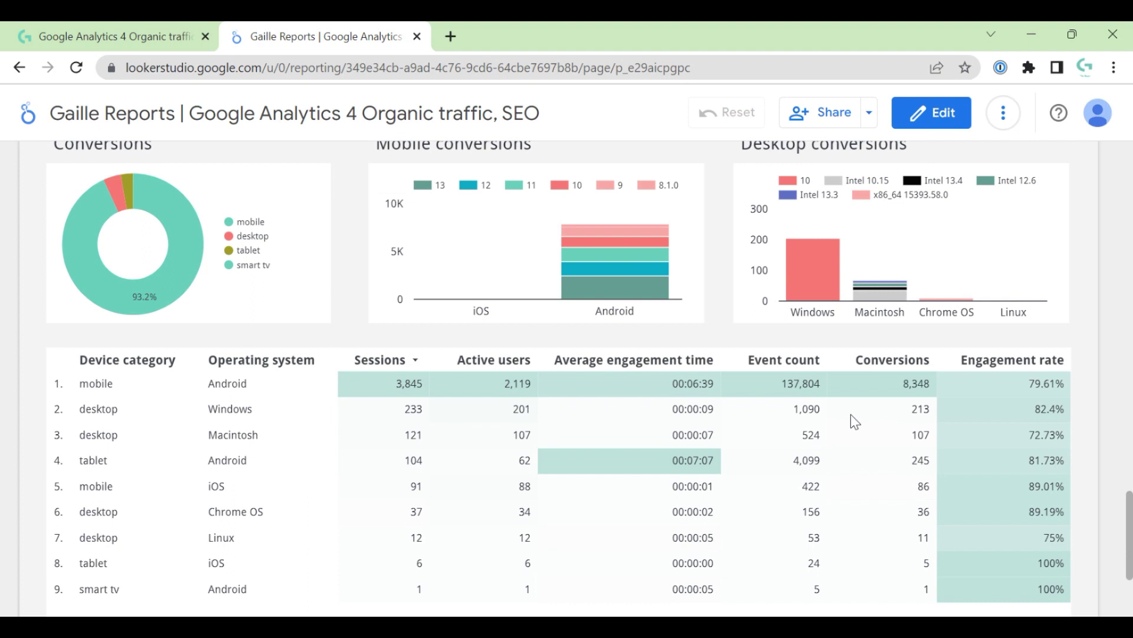
Step: Scroll through the source and device tables, showing mobile at 88.4% and desktop at 9.1% of sessions
{"action": "scroll", "coordinate": [1092, 360], "scroll_direction": "down", "scroll_amount": 2}
{"action": "scroll", "coordinate": [1115, 359], "scroll_direction": "up", "scroll_amount": 1}
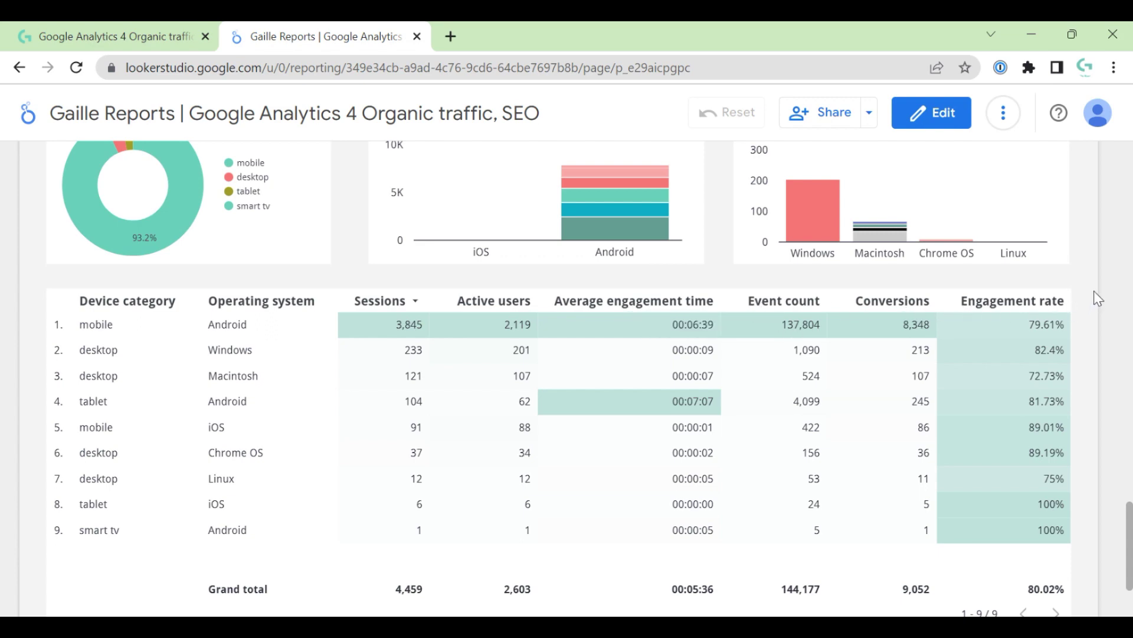
{"action": "scroll", "coordinate": [1097, 278], "scroll_direction": "up", "scroll_amount": 12}
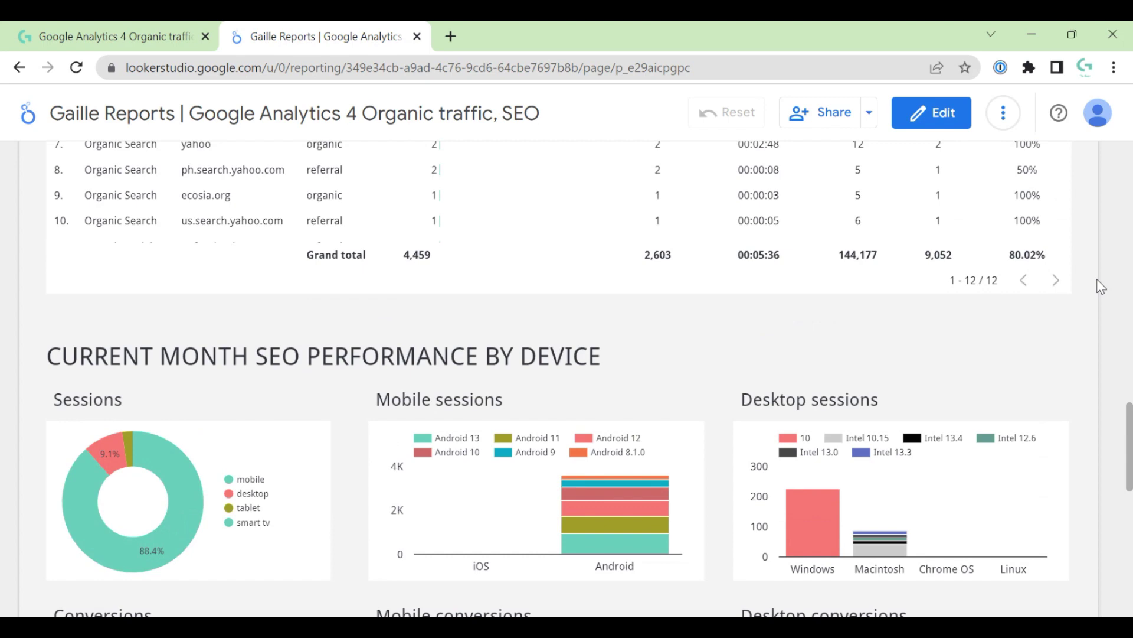
{"action": "scroll", "coordinate": [1097, 278], "scroll_direction": "up", "scroll_amount": 1}
{"action": "scroll", "coordinate": [1097, 279], "scroll_direction": "down", "scroll_amount": 1}
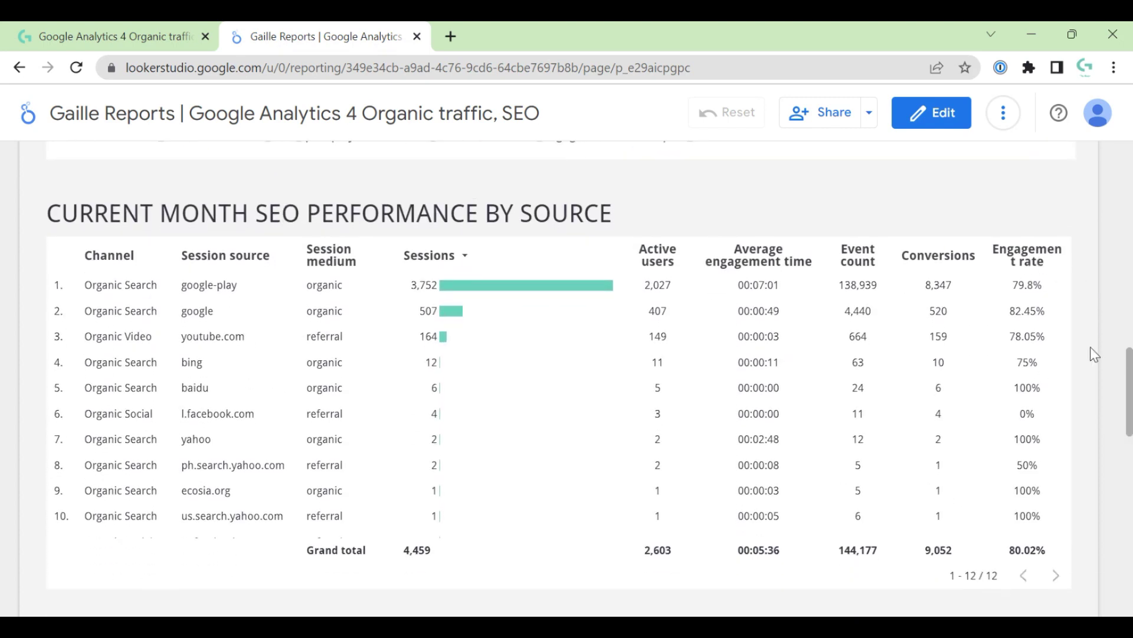
{"action": "scroll", "coordinate": [1091, 352], "scroll_direction": "down", "scroll_amount": 10}
{"action": "scroll", "coordinate": [1093, 363], "scroll_direction": "down", "scroll_amount": 6}
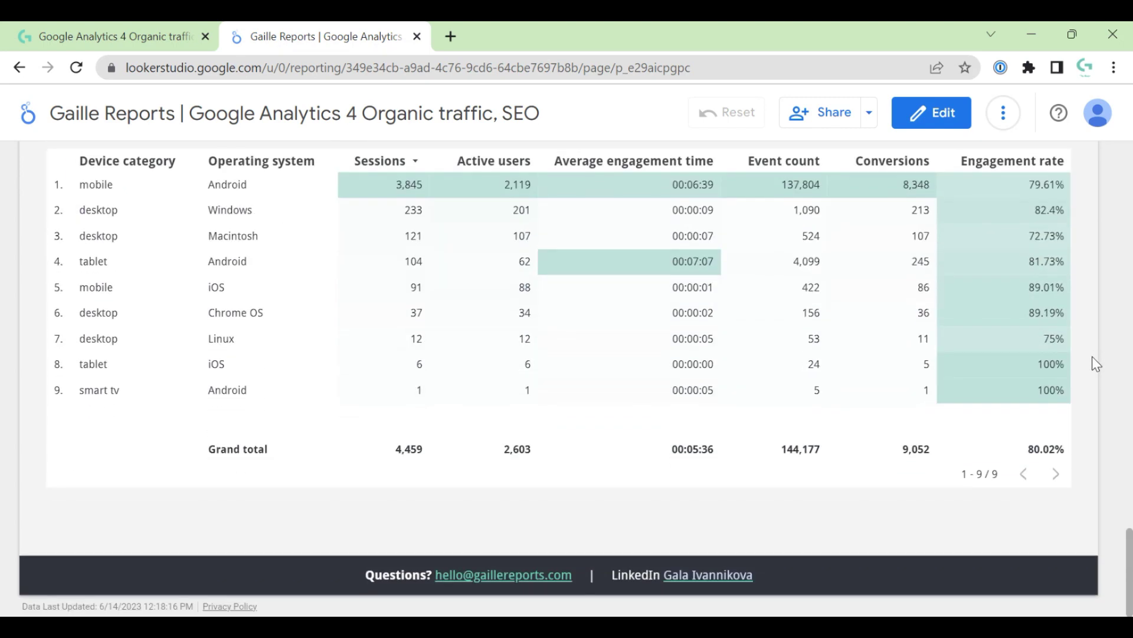
{"action": "scroll", "coordinate": [1093, 357], "scroll_direction": "up", "scroll_amount": 20}
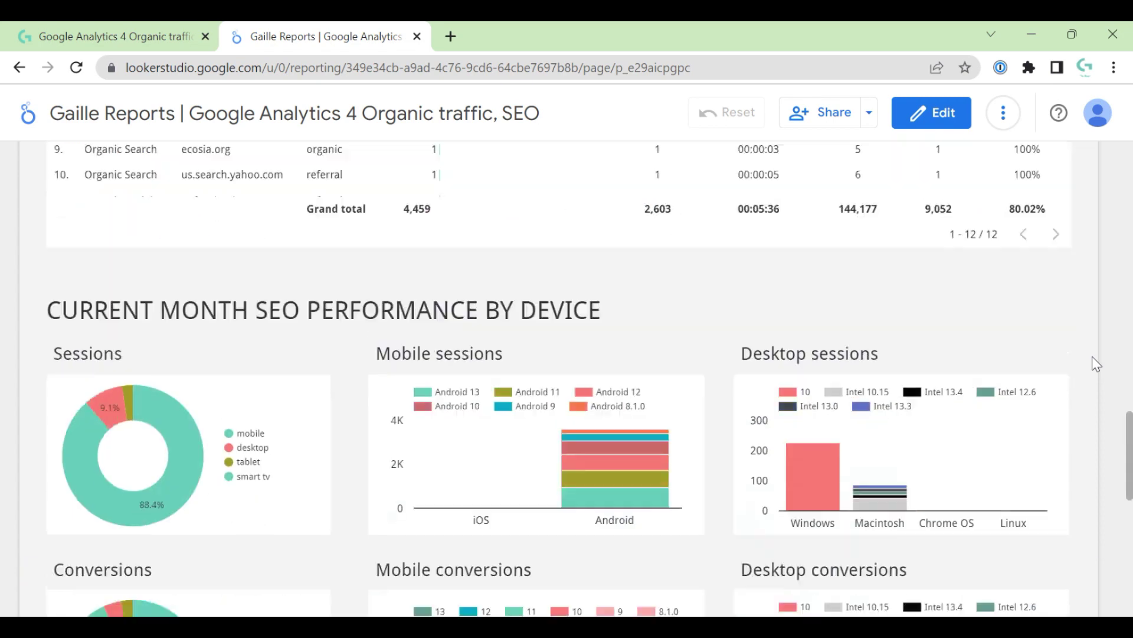